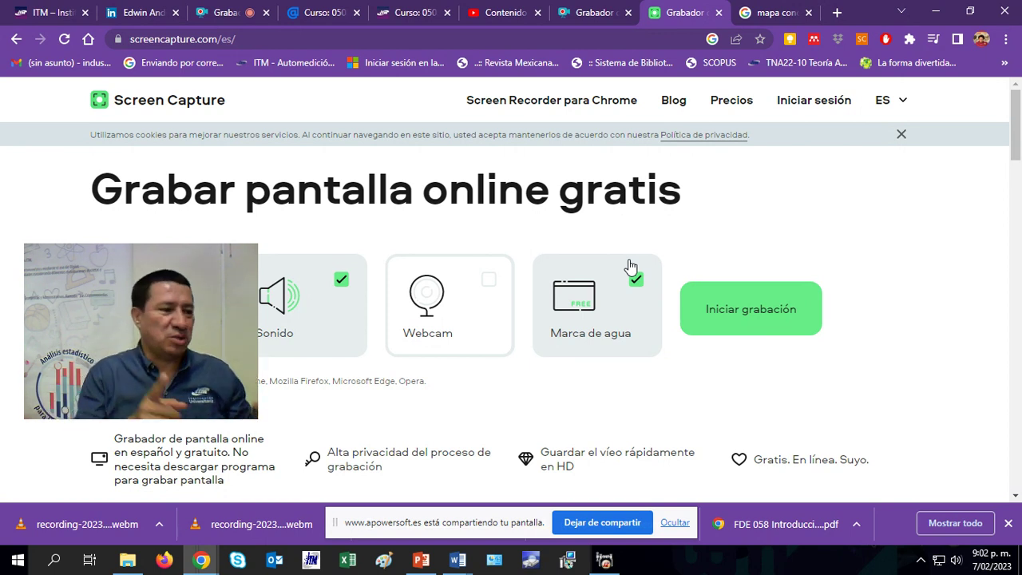
Return to YouTube Studio and load the video upload page at youtube.com/upload.
left_click(598, 12)
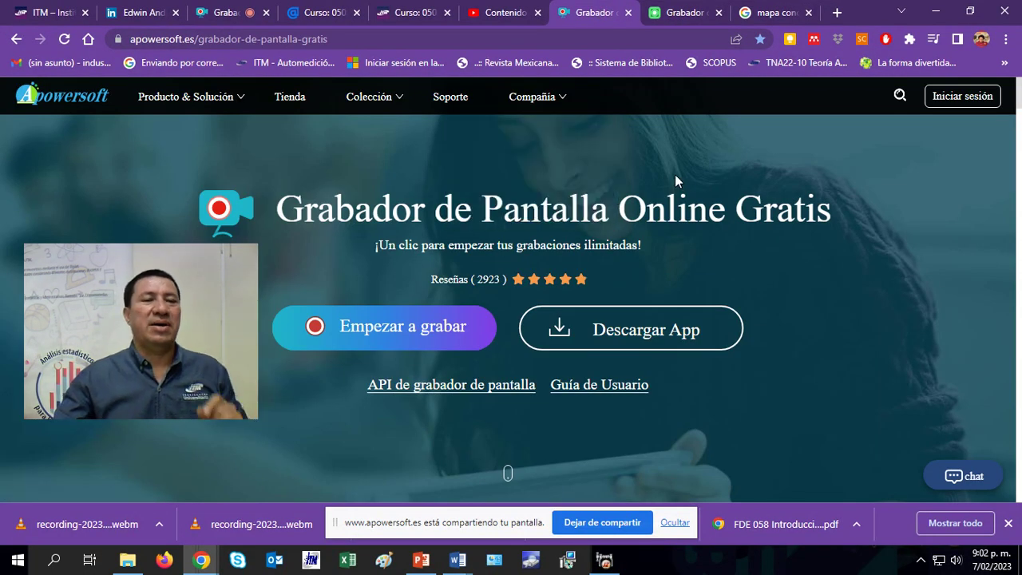
left_click(501, 12)
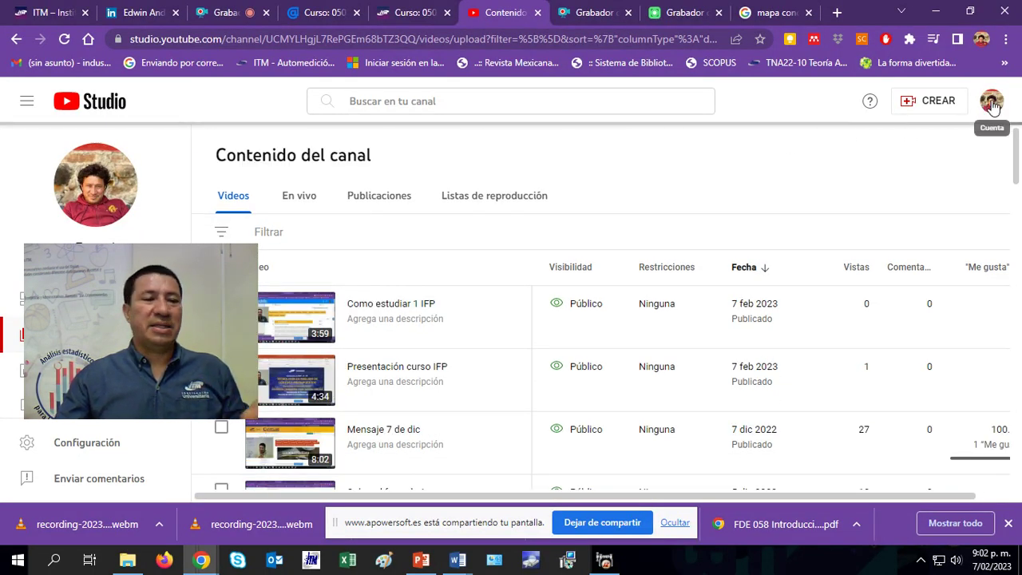
left_click(490, 42)
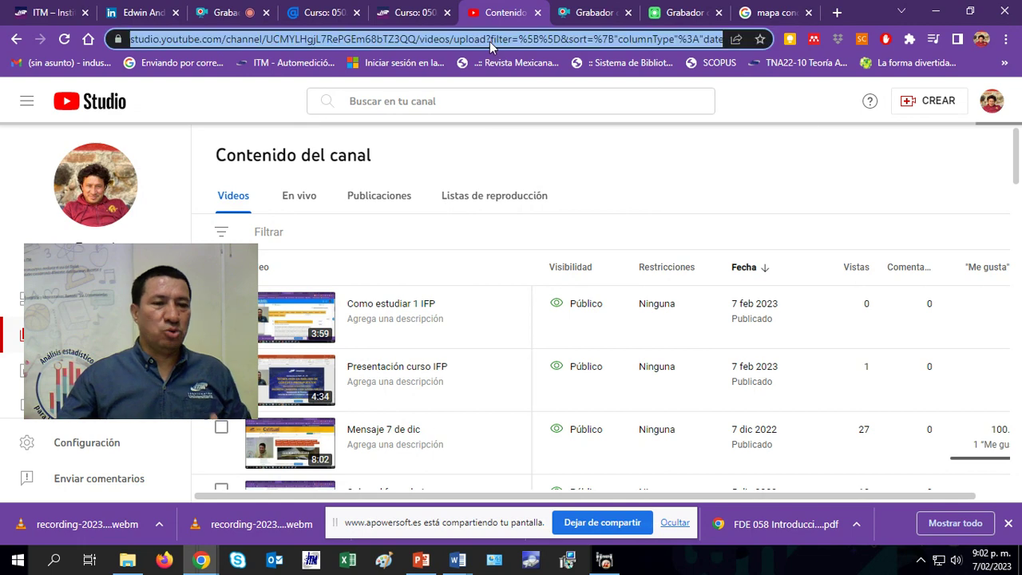
type("you")
key("Right")
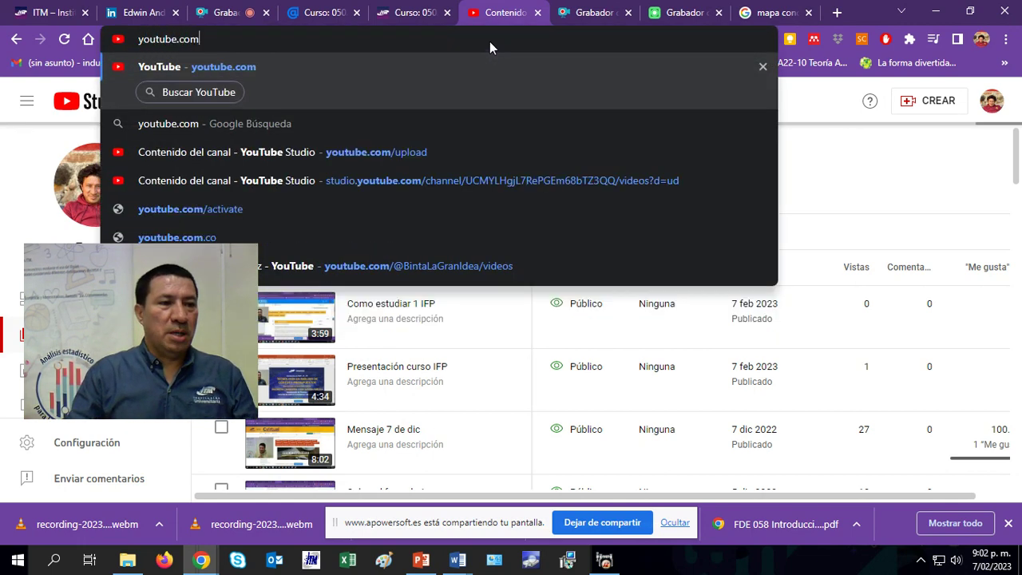
key("Down")
key("Down")
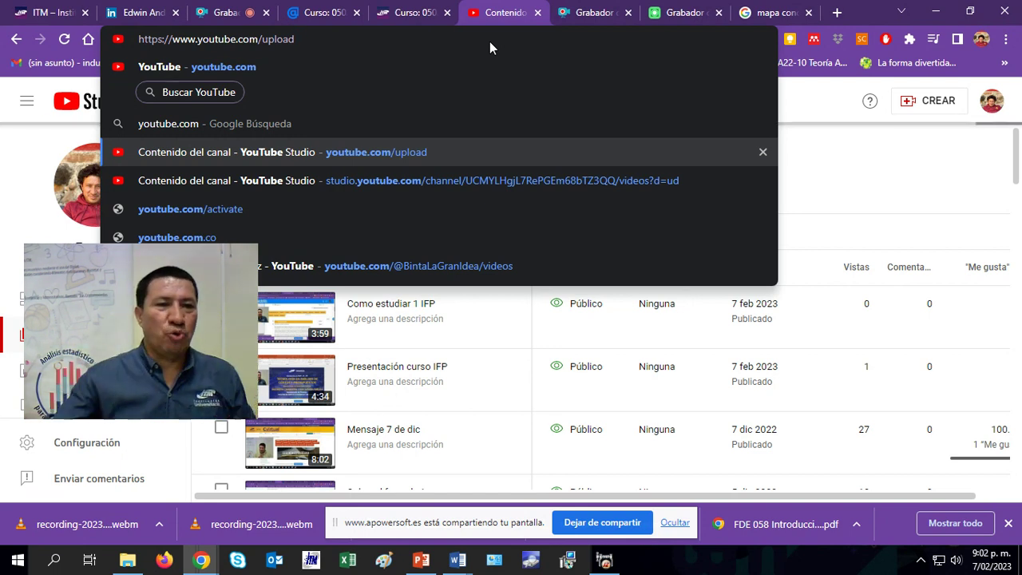
mouse_move(582, 14)
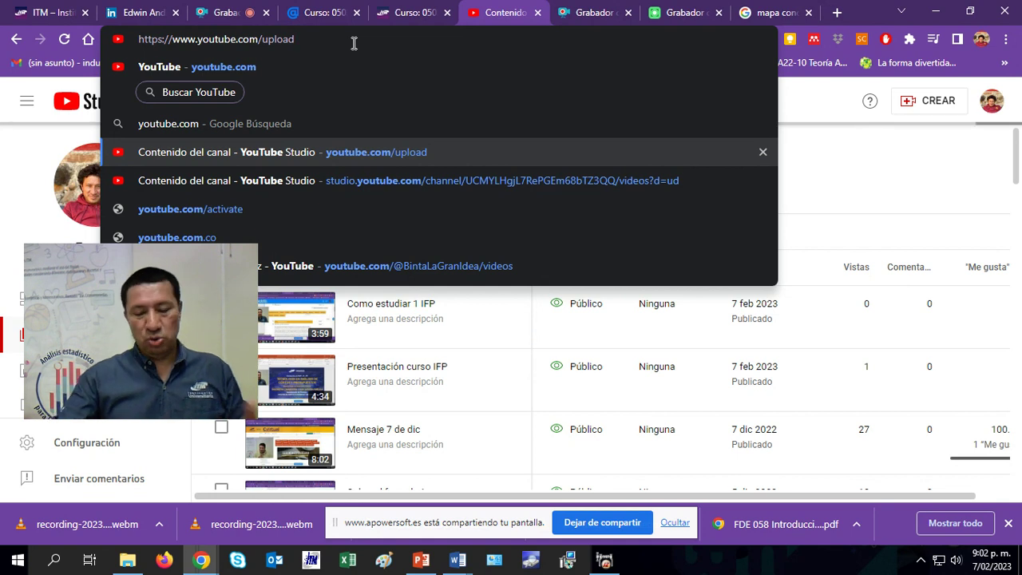
key("Return")
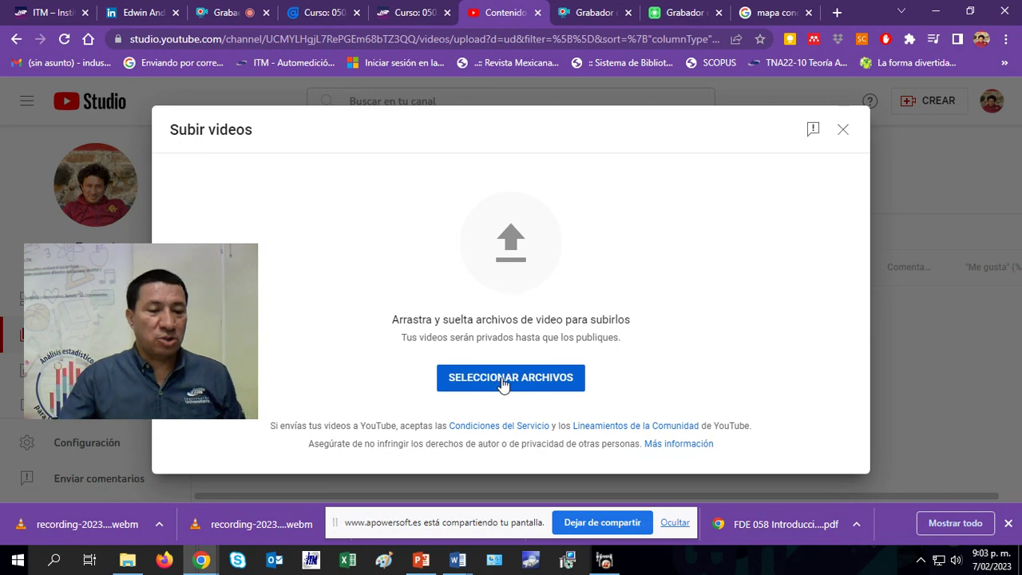
left_click(128, 561)
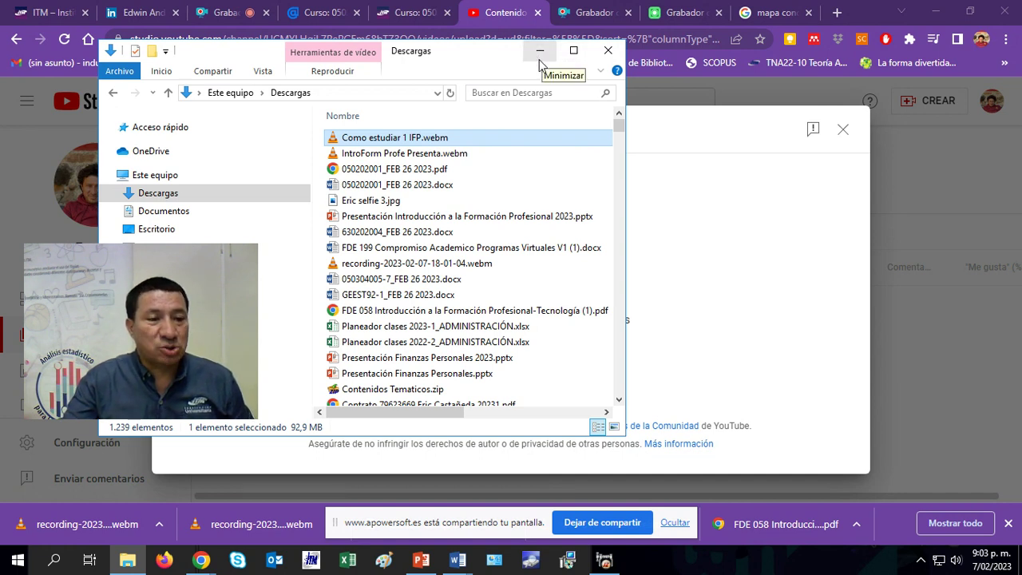
left_click_drag(394, 268, 697, 300)
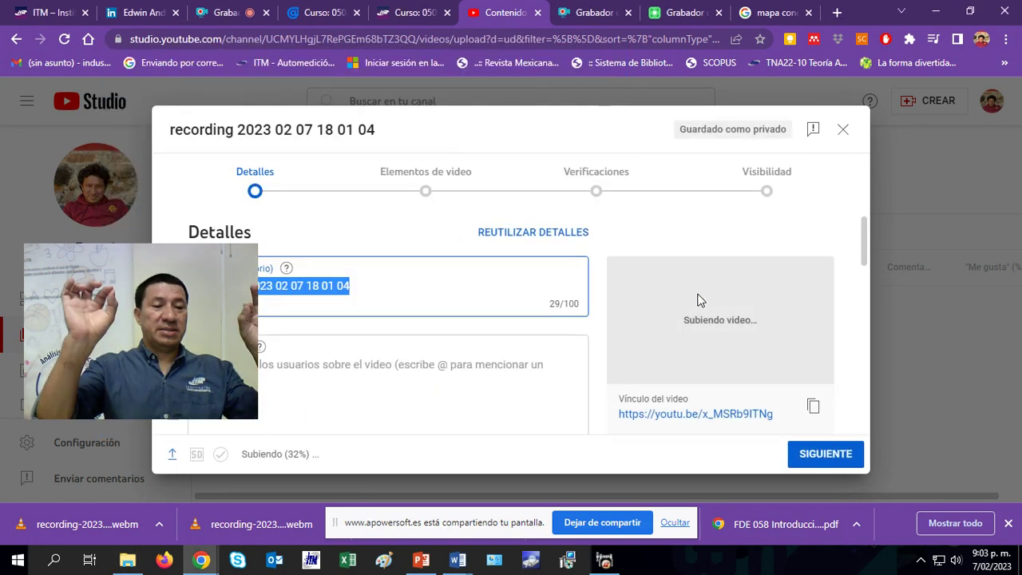
left_click_drag(214, 296, 999, 219)
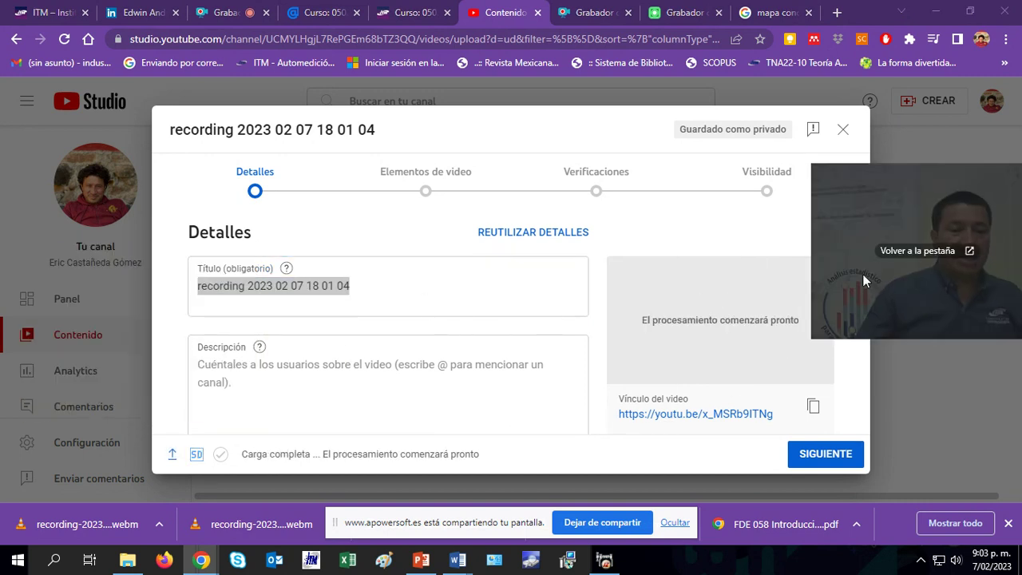
Replace the uploaded video's title with "Respuesta Reto 1".
left_click(384, 302)
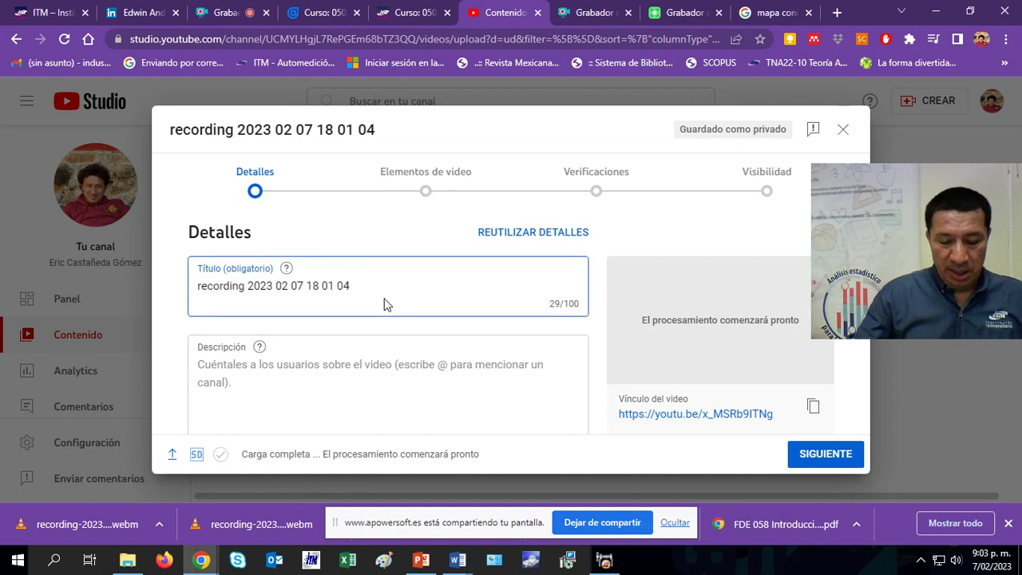
triple_click(384, 302)
type("Re")
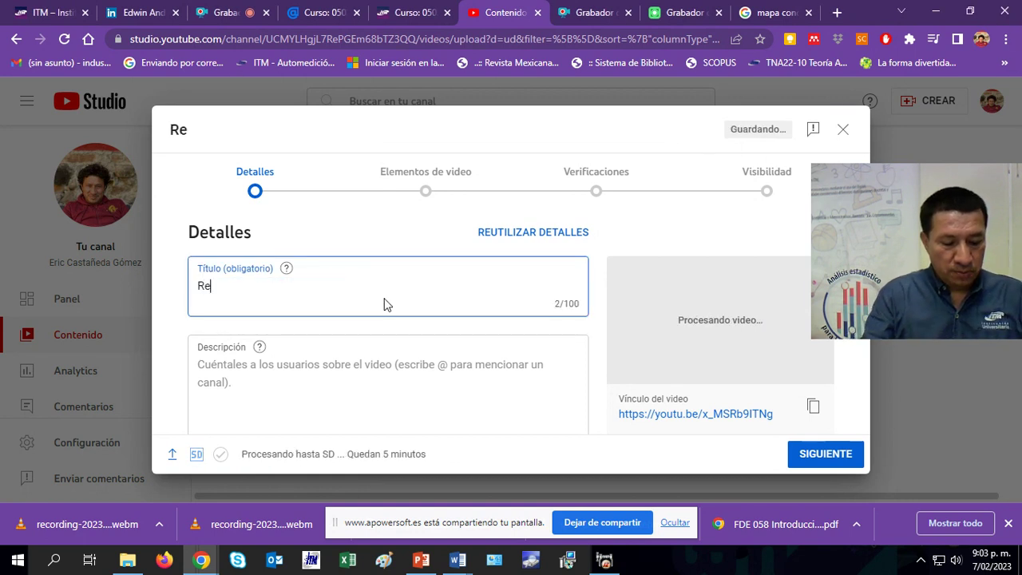
type("spuesta Reto 1")
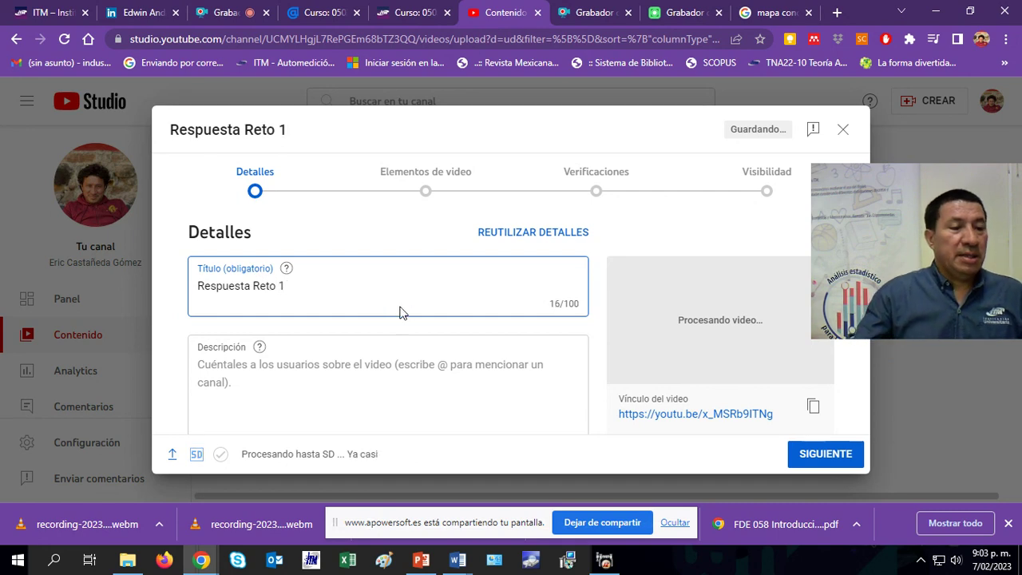
Mark the video as not made for children and review the remaining details.
scroll(386, 307, "down", 5)
scroll(345, 319, "down", 3)
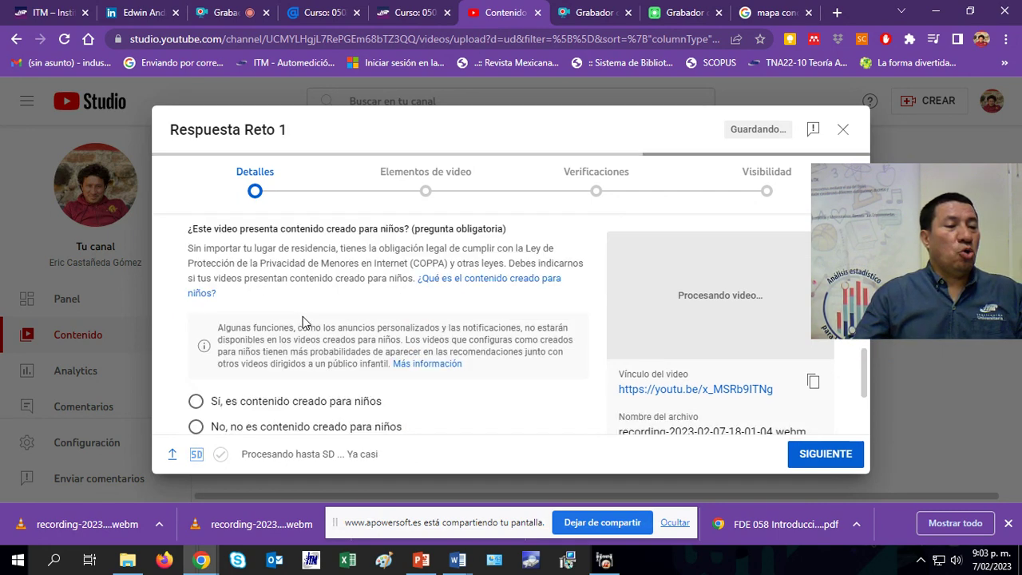
left_click(216, 354)
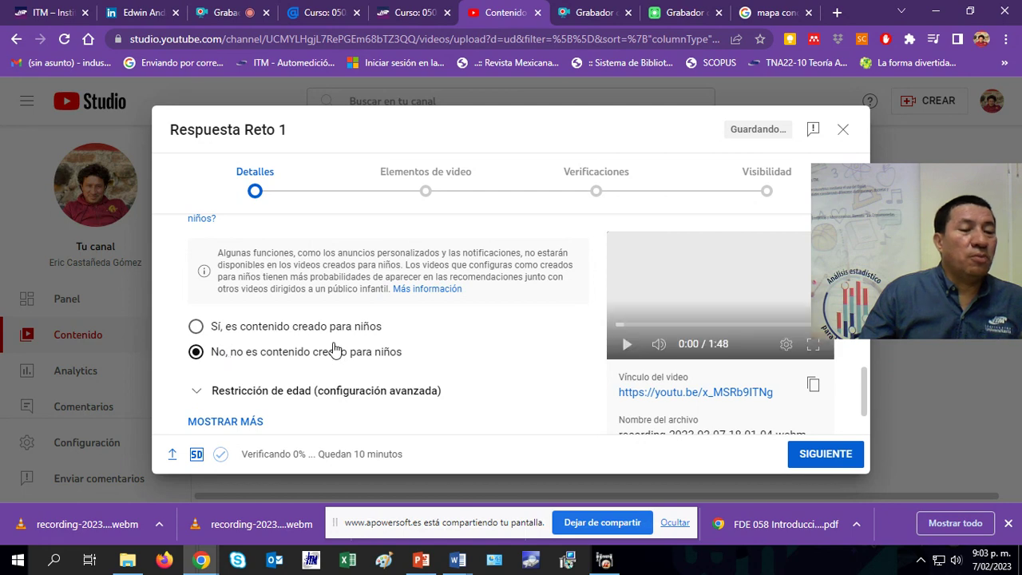
scroll(335, 350, "up", 6)
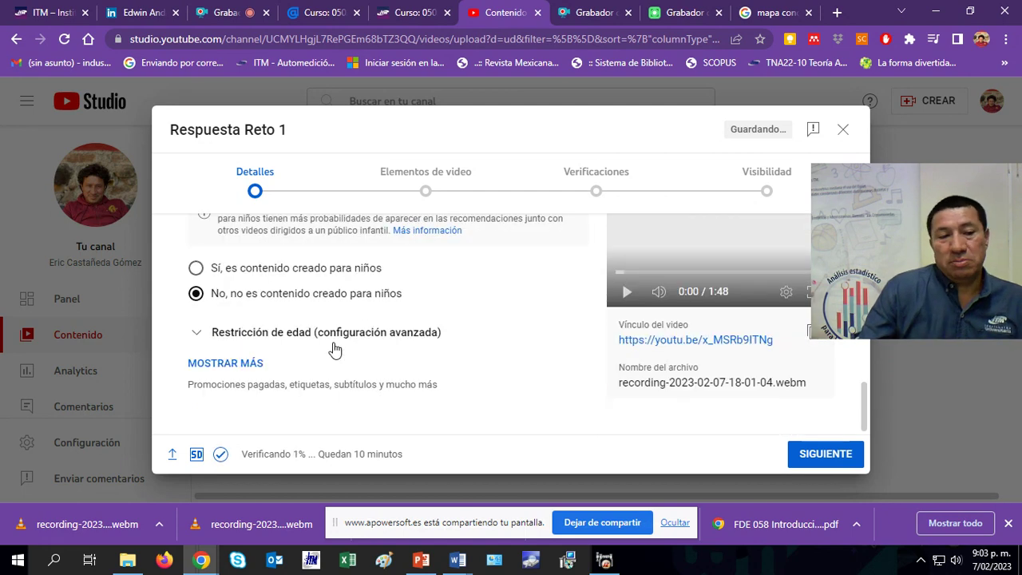
scroll(335, 350, "up", 2)
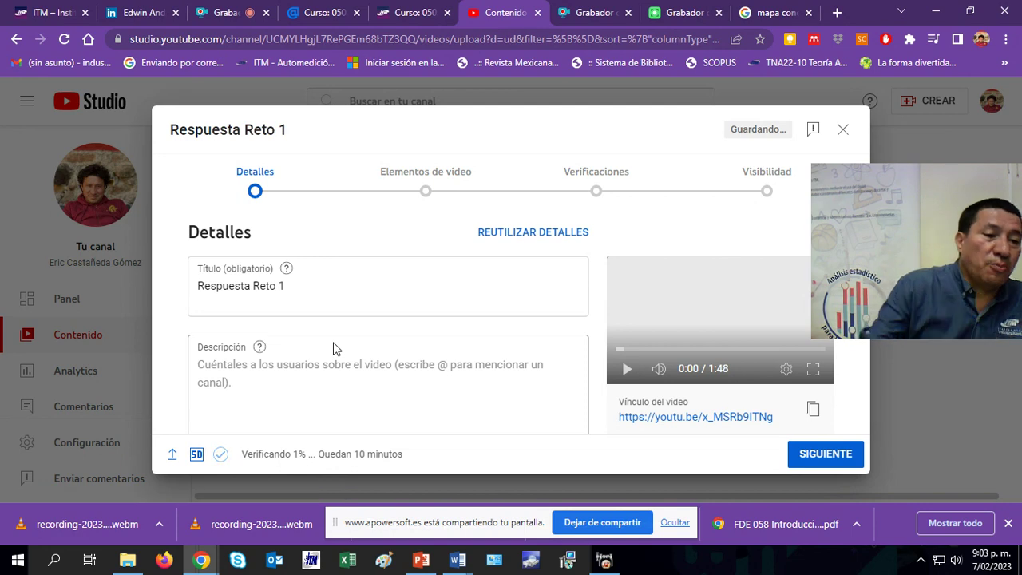
scroll(527, 346, "down", 10)
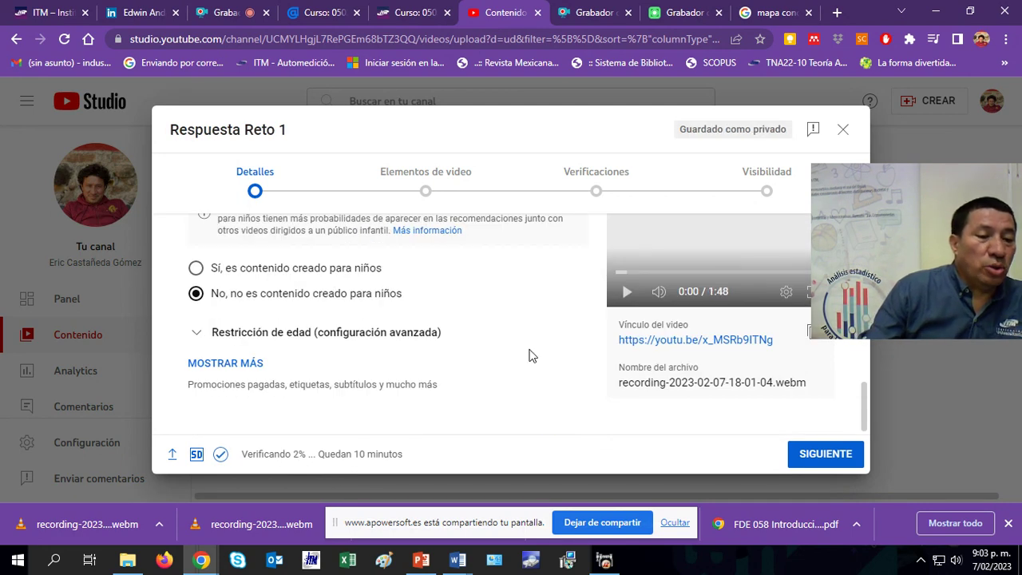
Advance through the video elements and checks stages to the visibility settings without adding any elements.
left_click(827, 462)
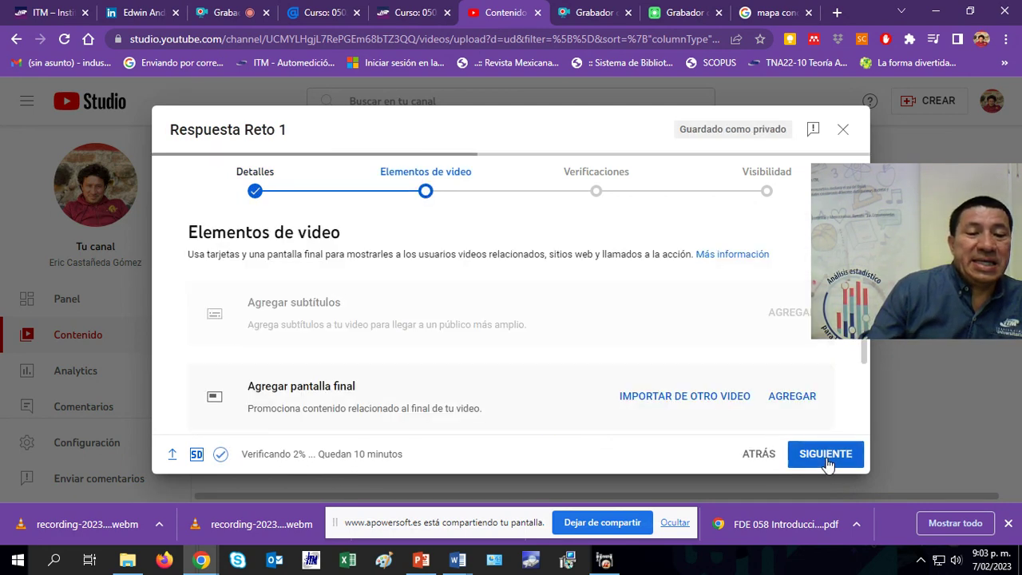
scroll(550, 342, "down", 1)
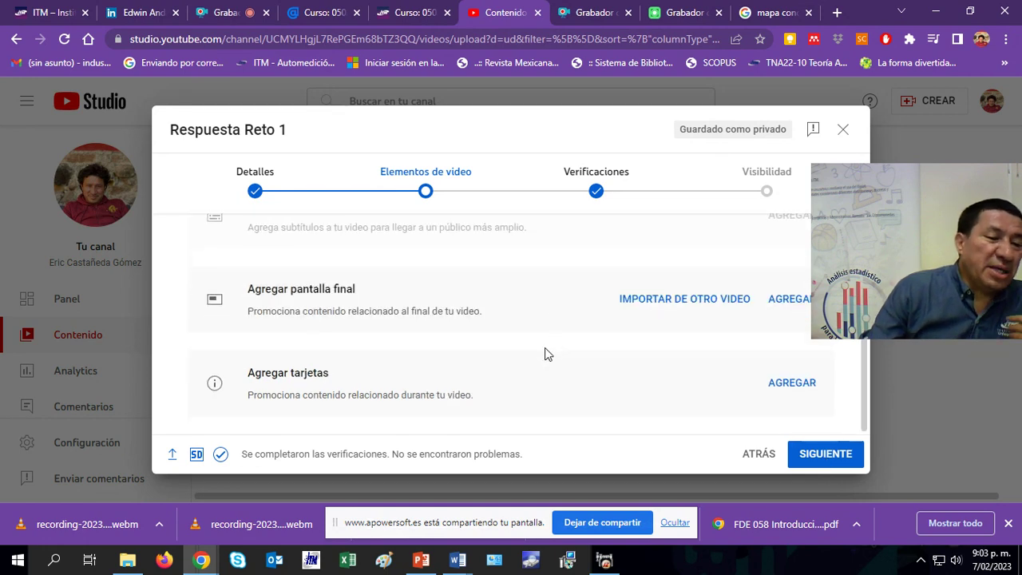
scroll(652, 383, "up", 1)
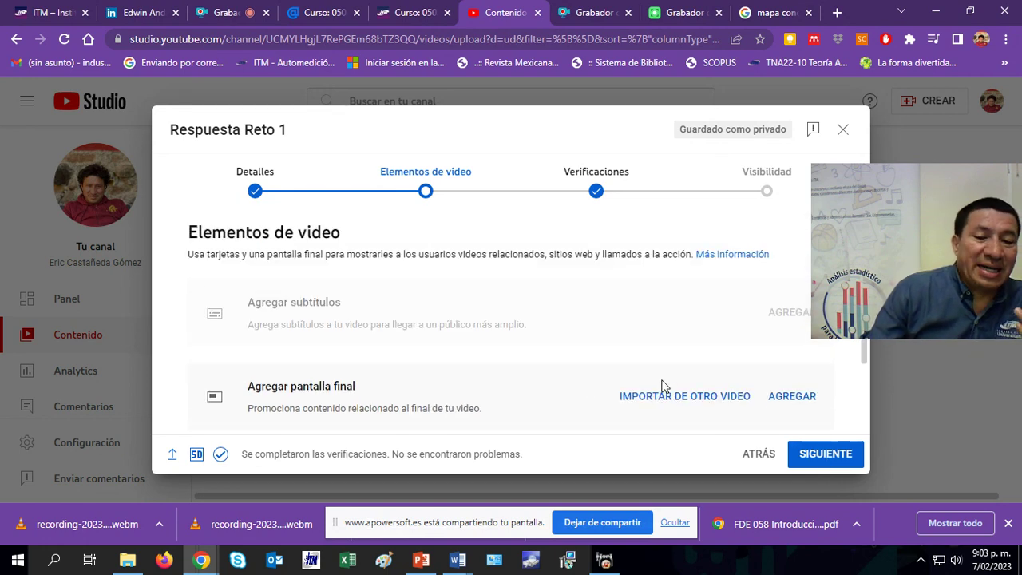
left_click(815, 459)
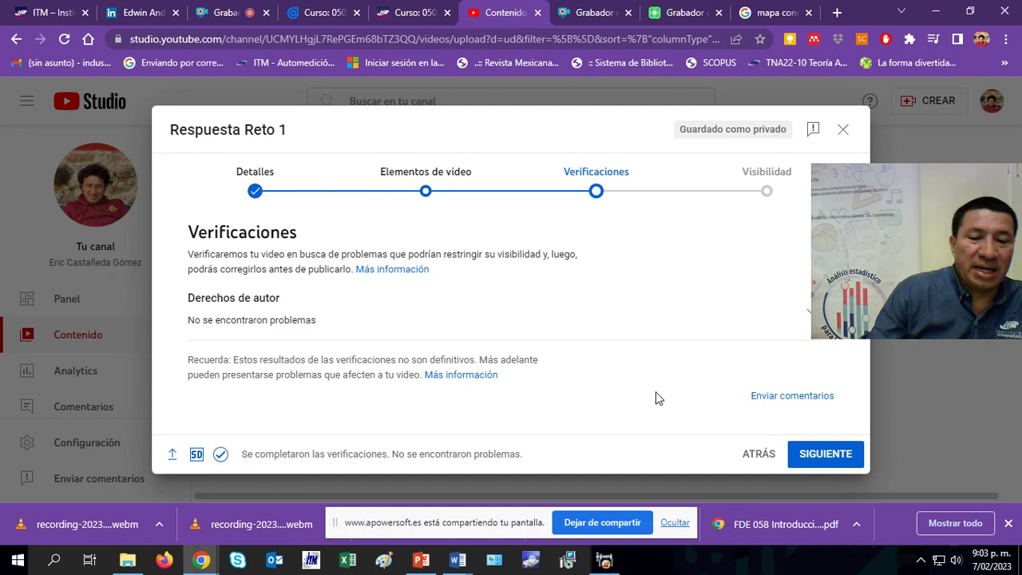
left_click(818, 459)
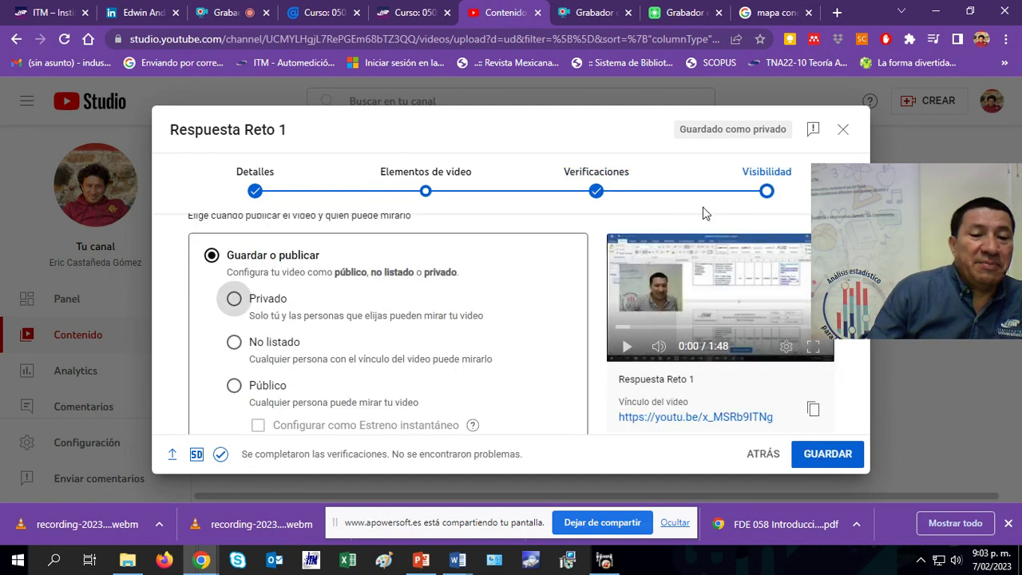
Set the video's visibility to Público and publish it.
left_click(233, 386)
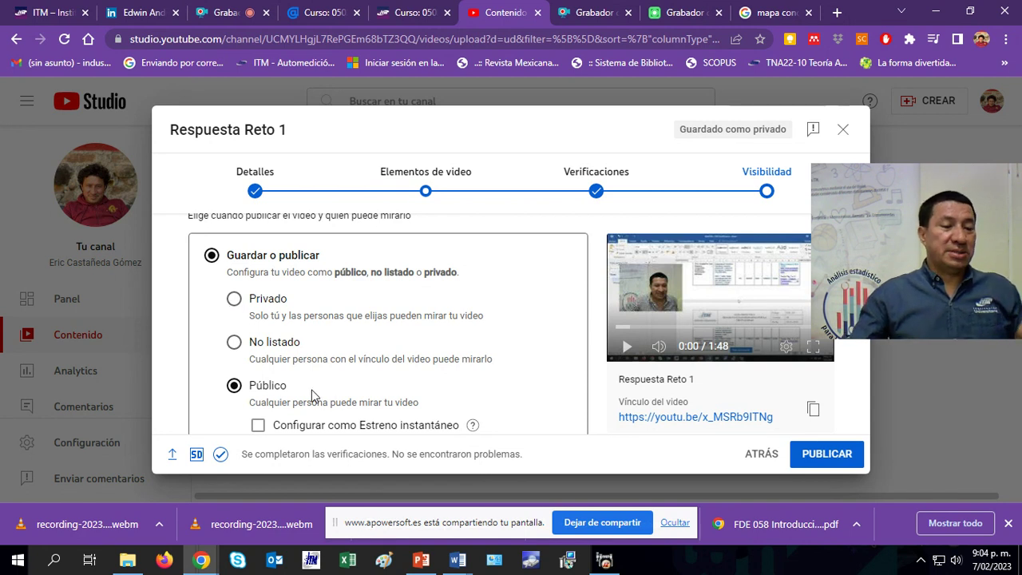
scroll(312, 396, "down", 1)
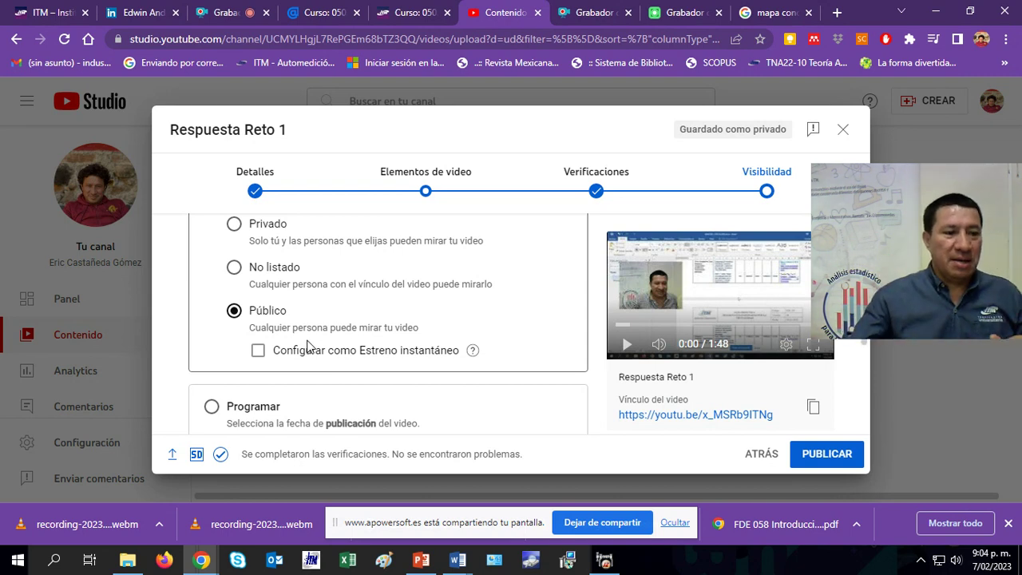
scroll(308, 343, "up", 2)
scroll(308, 343, "down", 3)
scroll(310, 350, "up", 2)
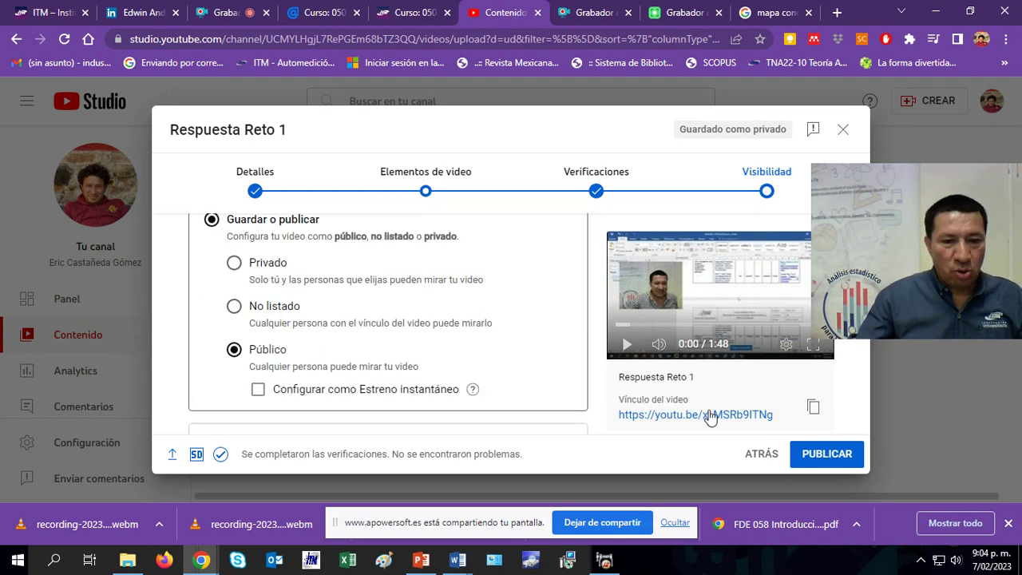
left_click(826, 455)
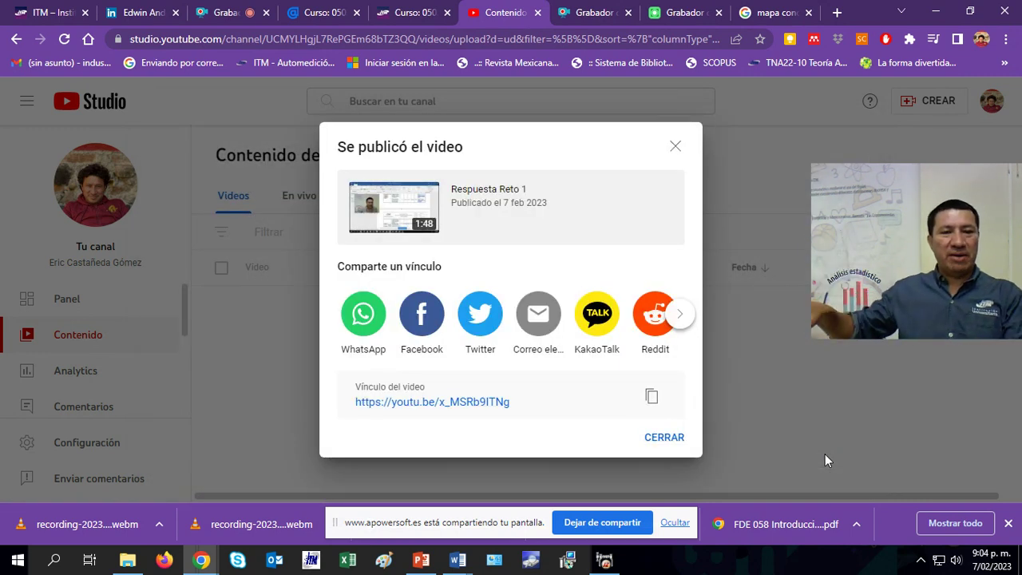
Glance at the online screen recorder pages, copy the published video's link and close the publication dialog.
left_click(581, 21)
left_click(679, 16)
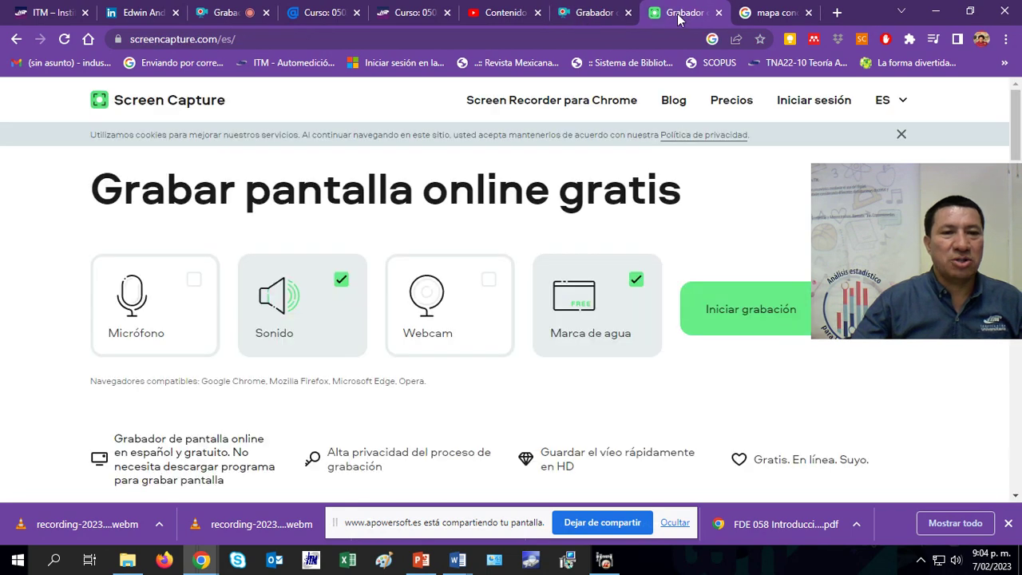
left_click(507, 14)
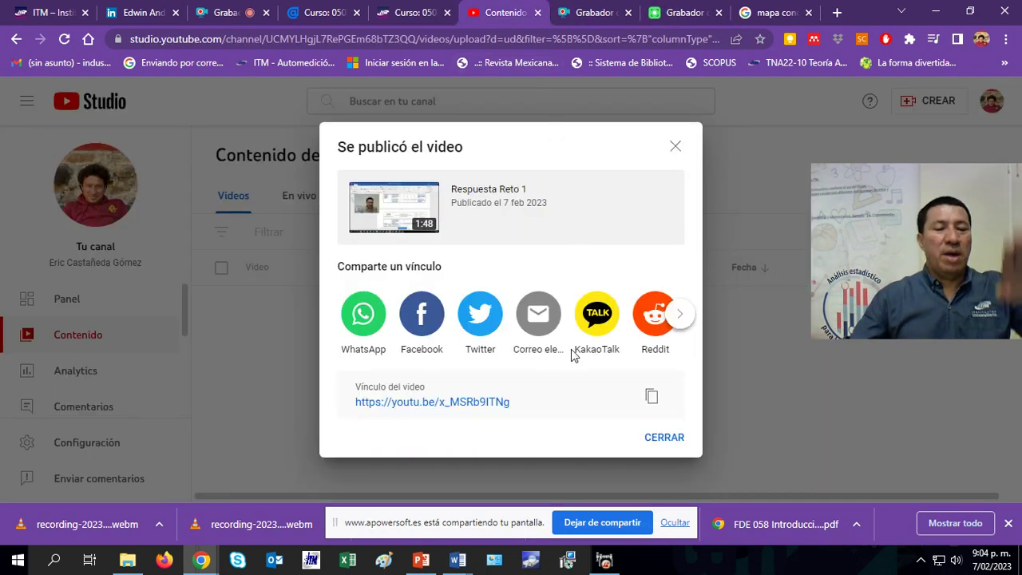
left_click(652, 399)
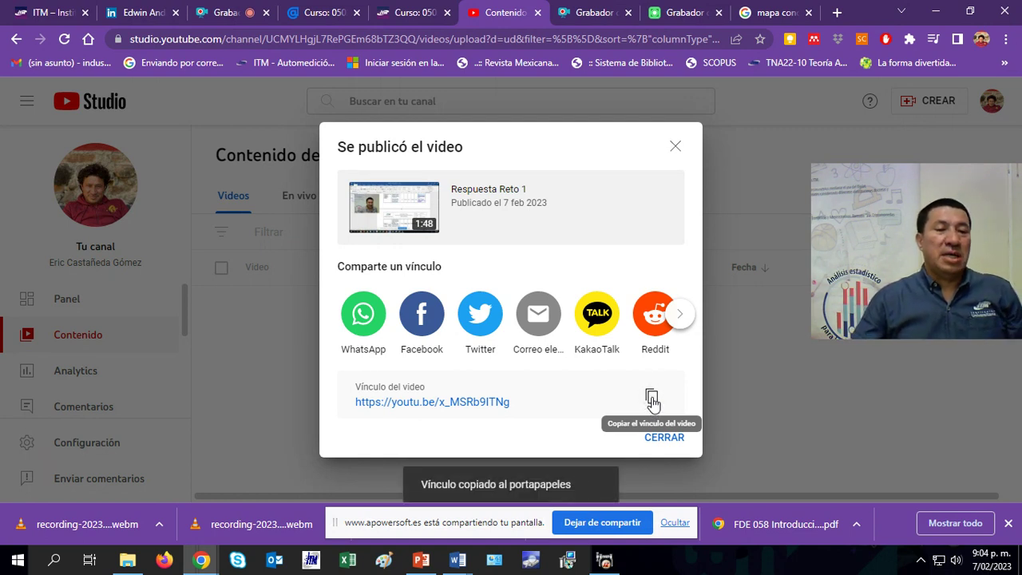
left_click(660, 441)
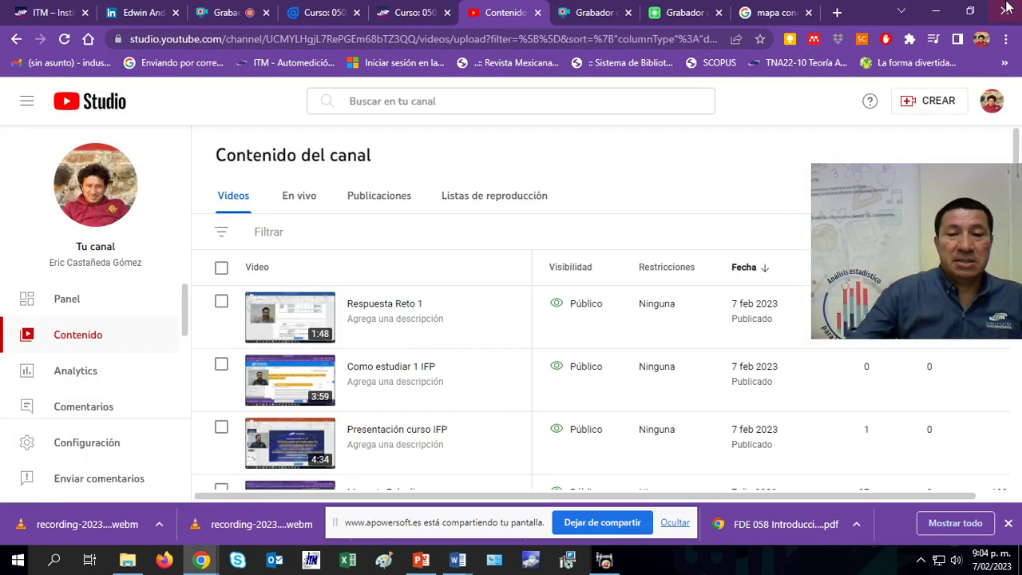
left_click(1008, 39)
left_click(918, 96)
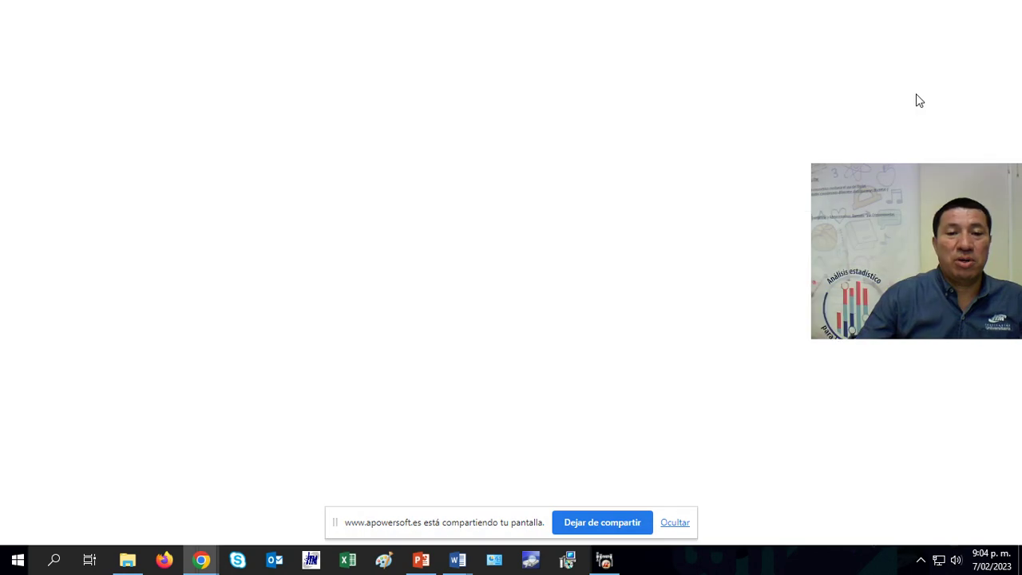
type("https://youtu.be/x_MSRb9ITNg")
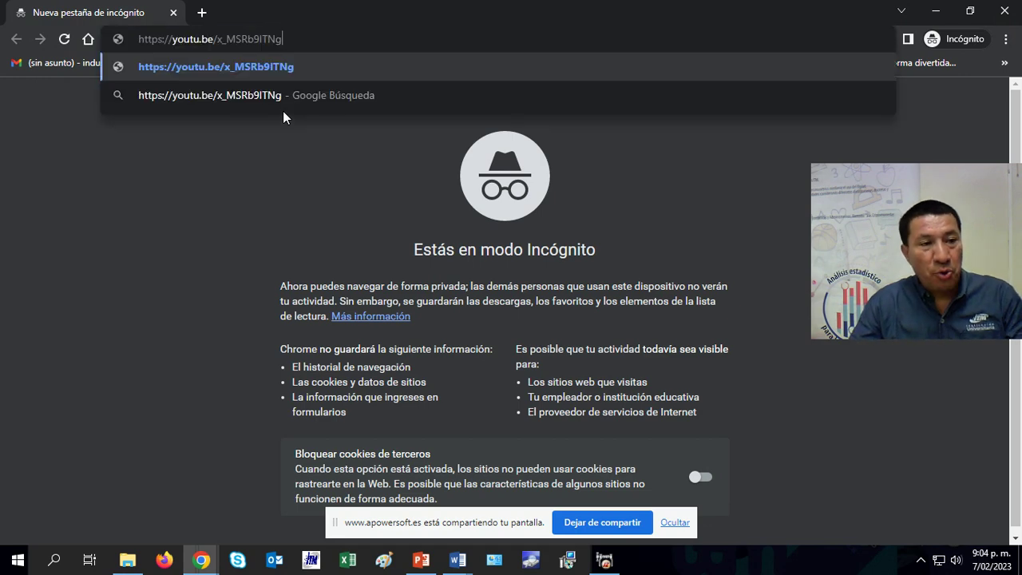
key("Return")
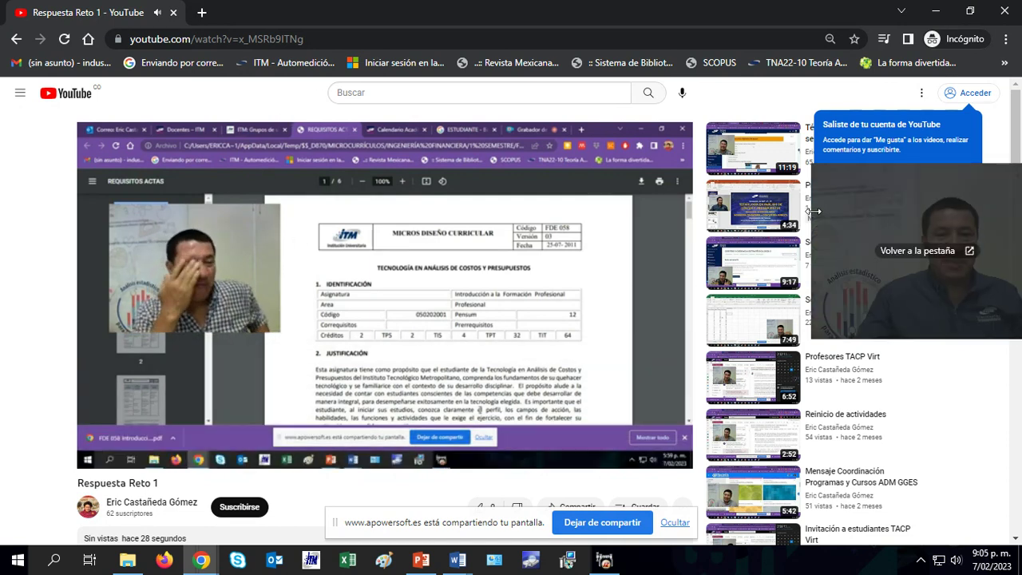
left_click_drag(817, 213, 757, 204)
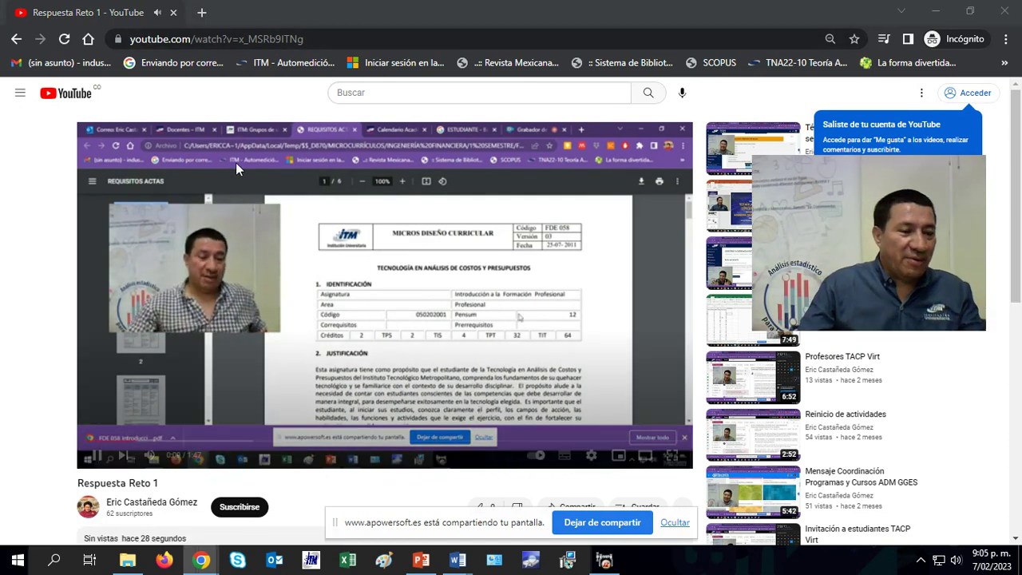
left_click(1008, 13)
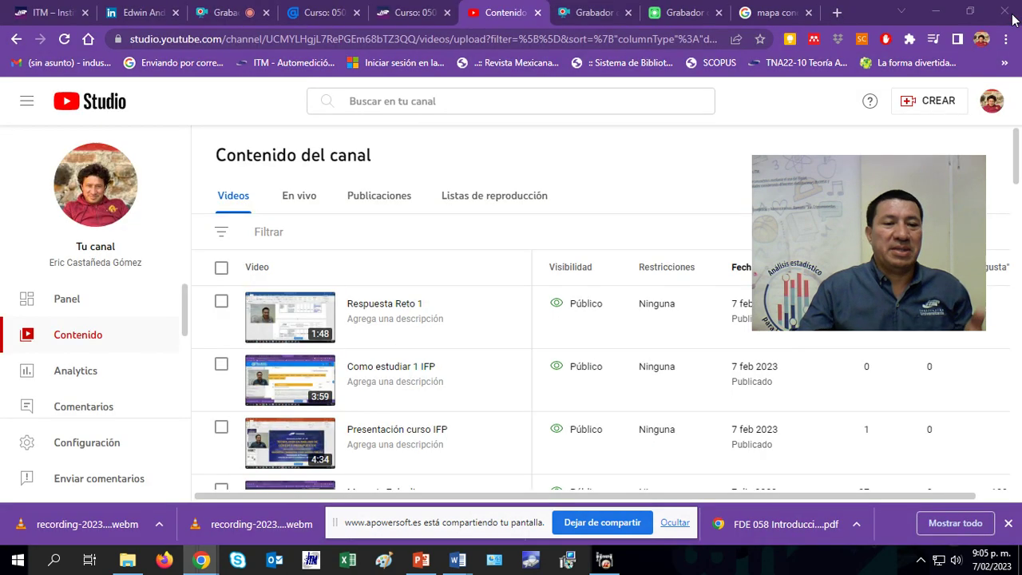
left_click(334, 14)
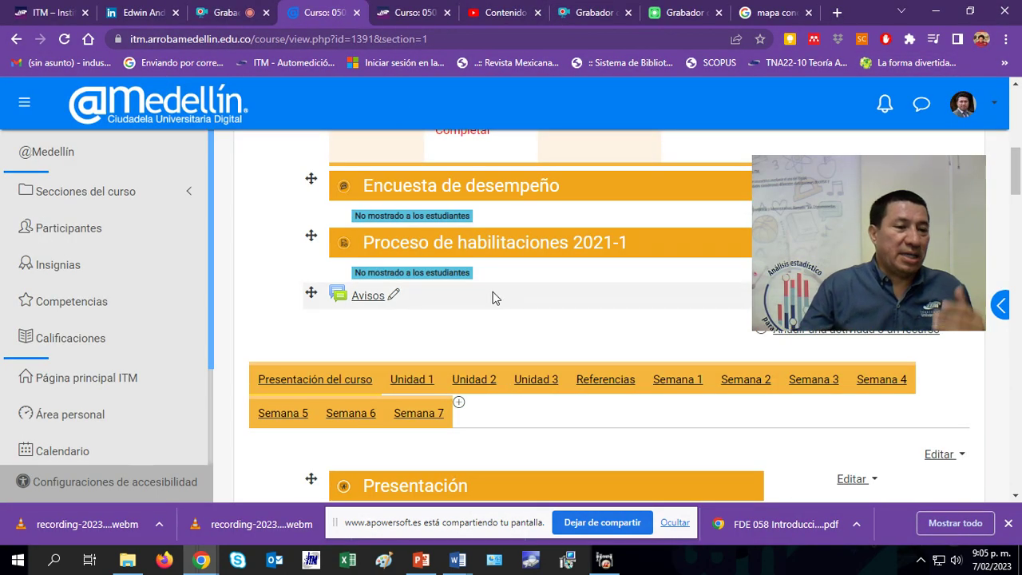
scroll(494, 292, "down", 3)
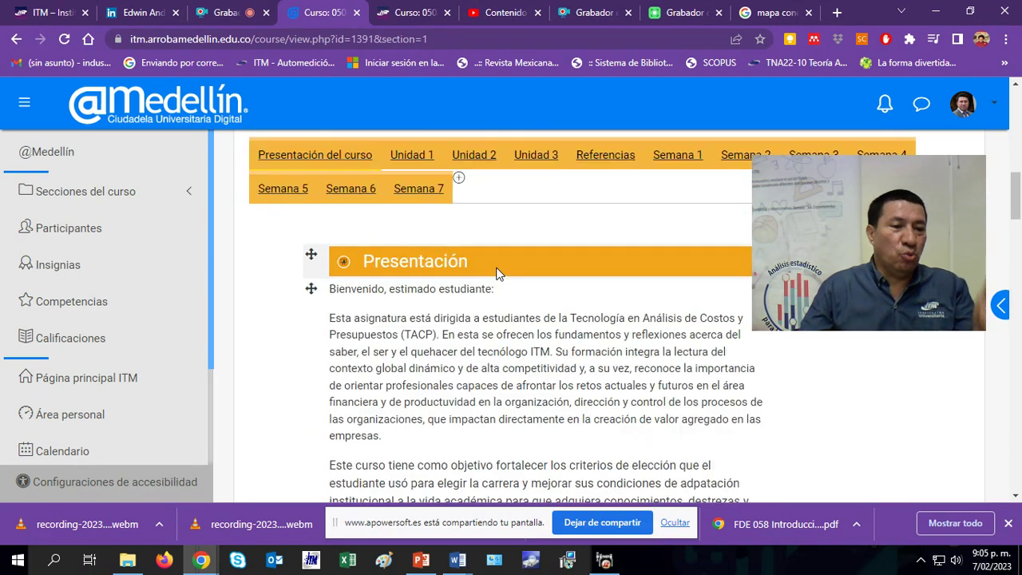
scroll(486, 264, "down", 1)
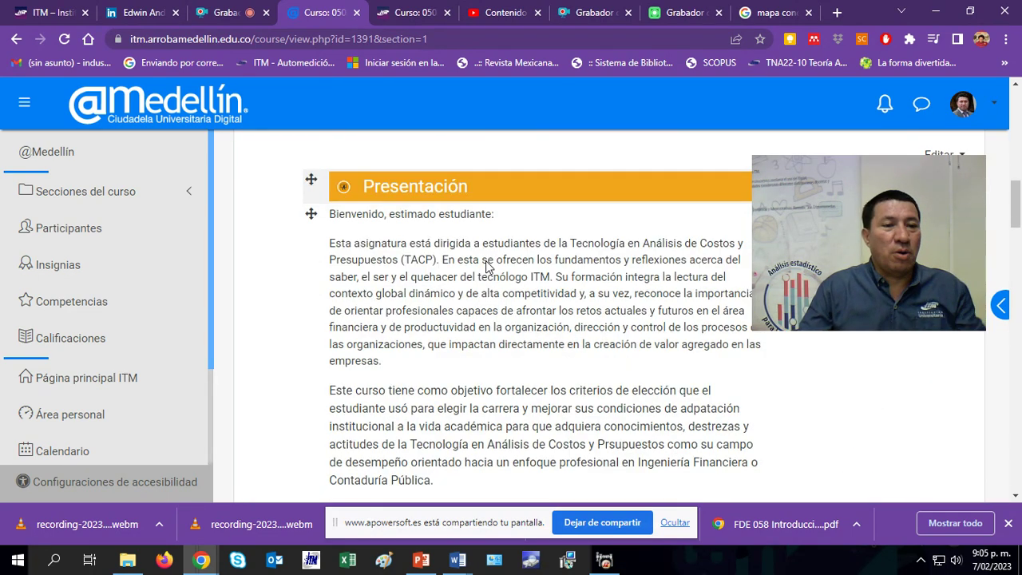
key("ctrl+Tab")
scroll(479, 239, "down", 10)
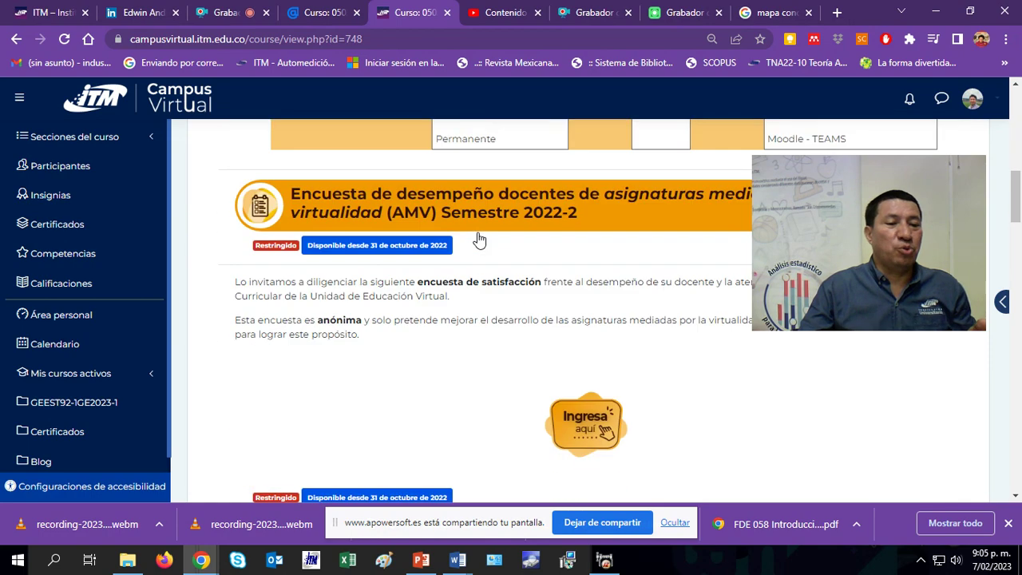
scroll(479, 239, "down", 2)
scroll(475, 227, "up", 4)
key("ctrl+shift+Tab")
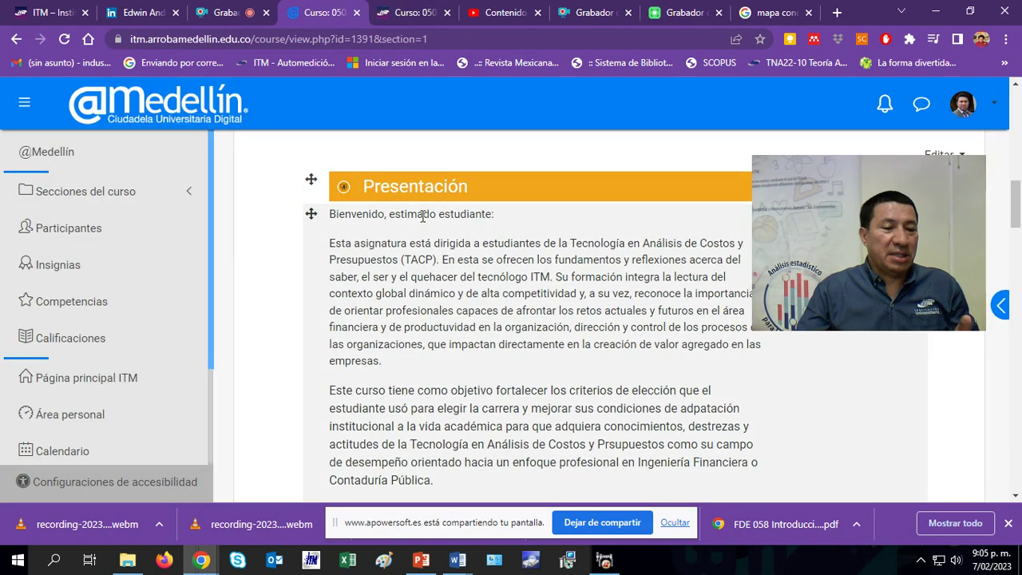
scroll(430, 227, "down", 9)
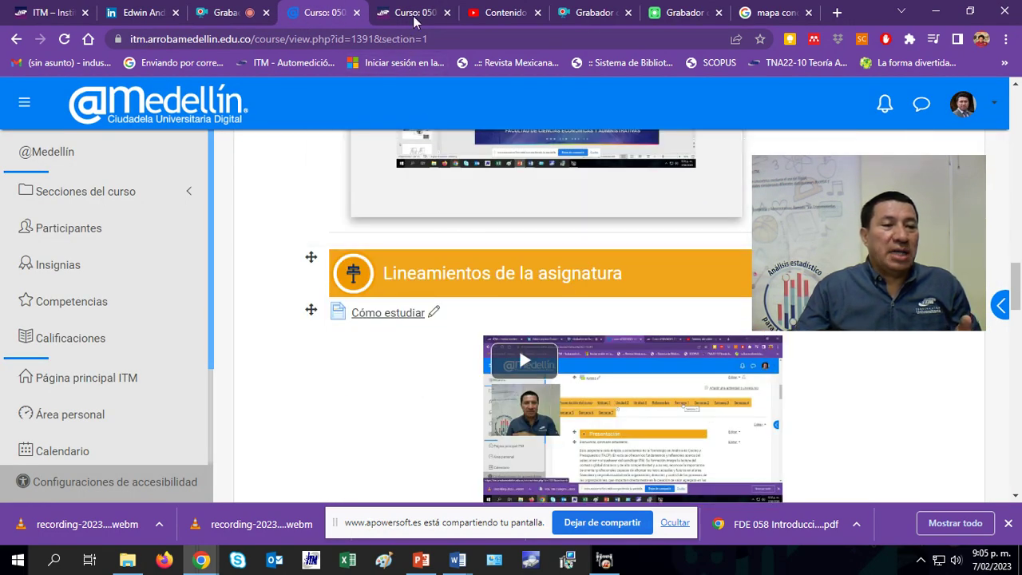
Go to Semana 1 of the Campus Virtual course and open the "Reto semana 1" forum under Actividades evaluativas.
left_click(415, 13)
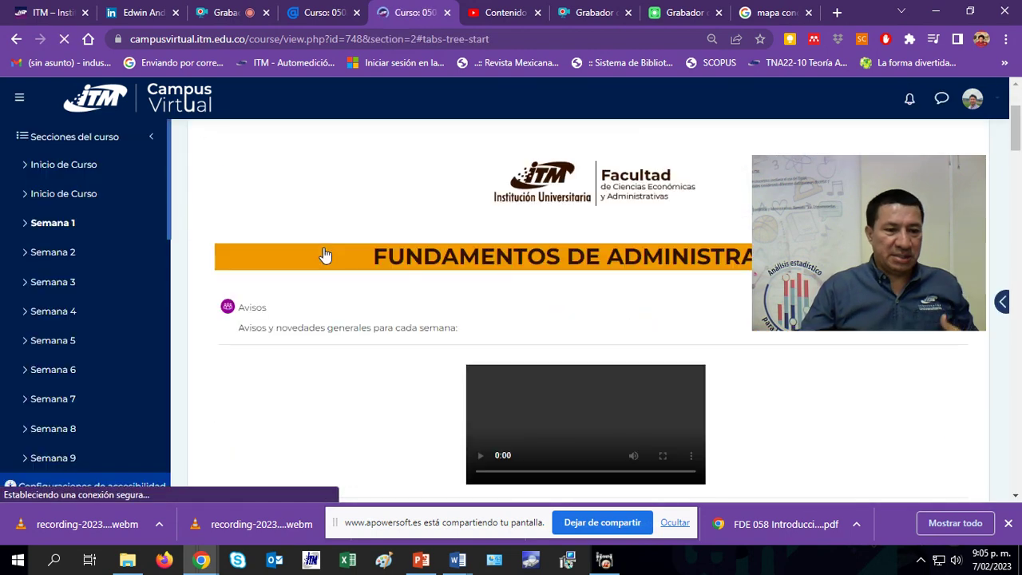
scroll(323, 254, "down", 10)
scroll(323, 253, "down", 10)
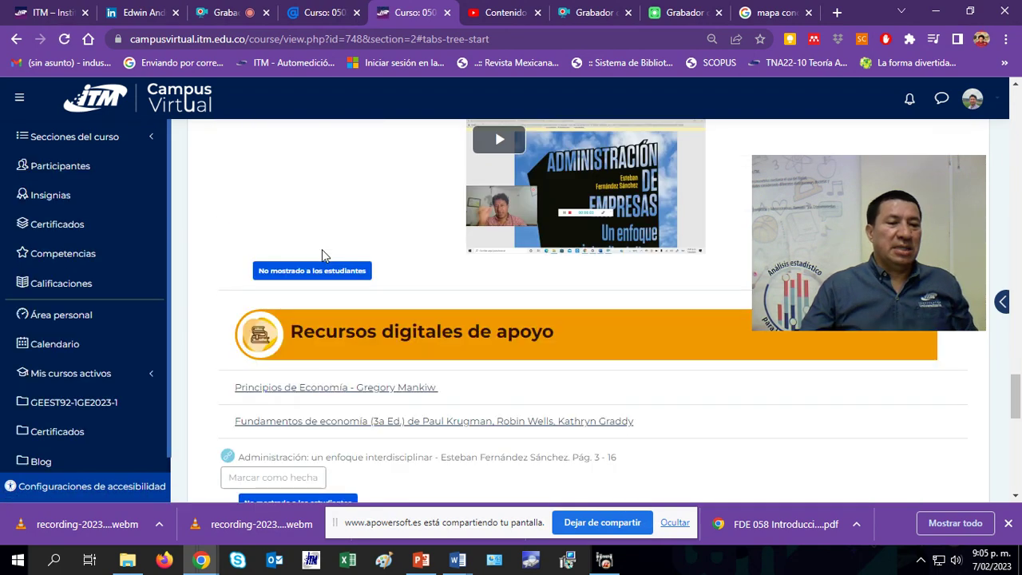
scroll(323, 254, "down", 2)
scroll(323, 254, "up", 2)
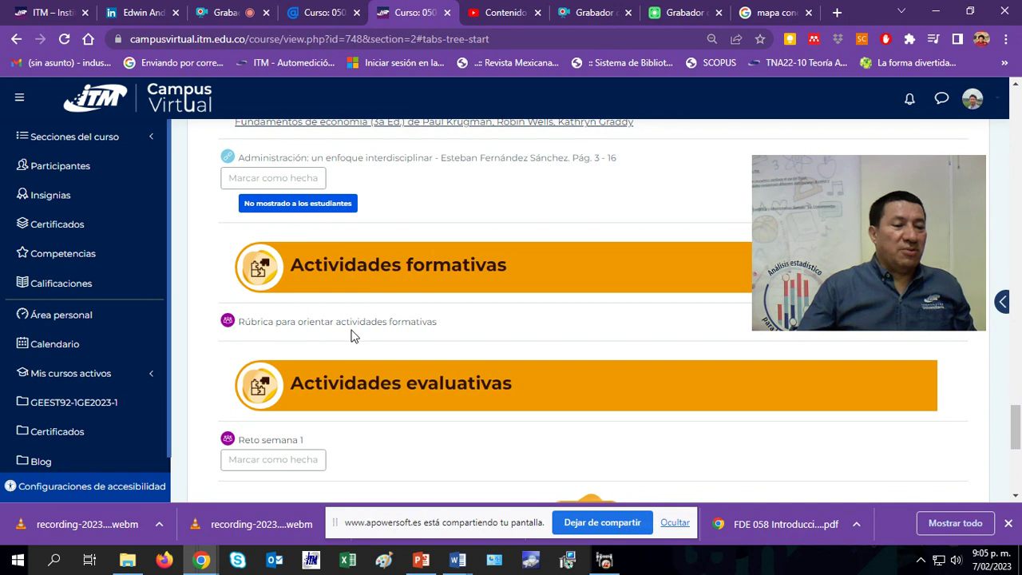
scroll(353, 336, "down", 2)
left_click(276, 292)
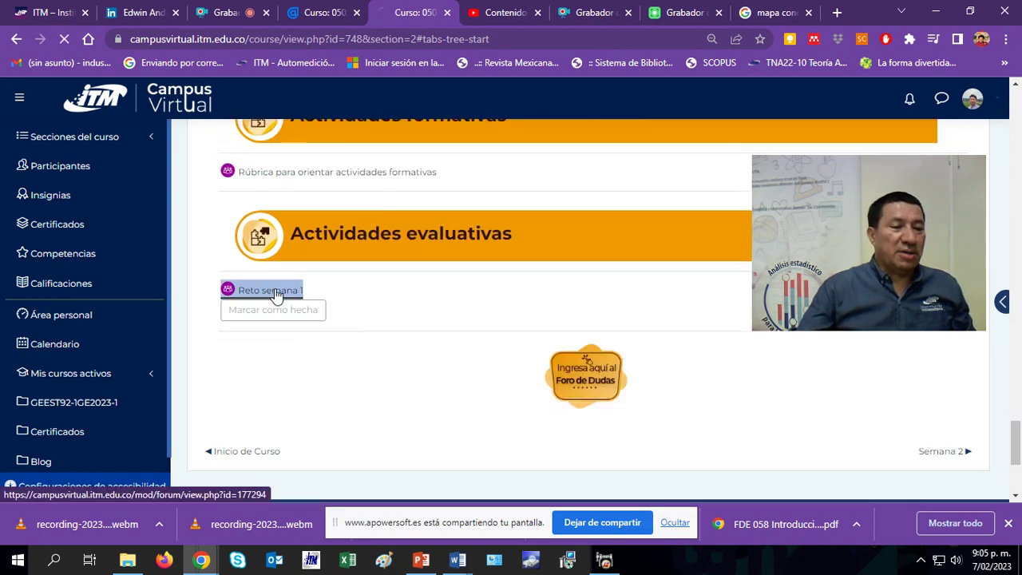
Review the challenge instructions and existing discussions, and start a new discussion topic with the subject "Reto 1".
scroll(479, 330, "down", 2)
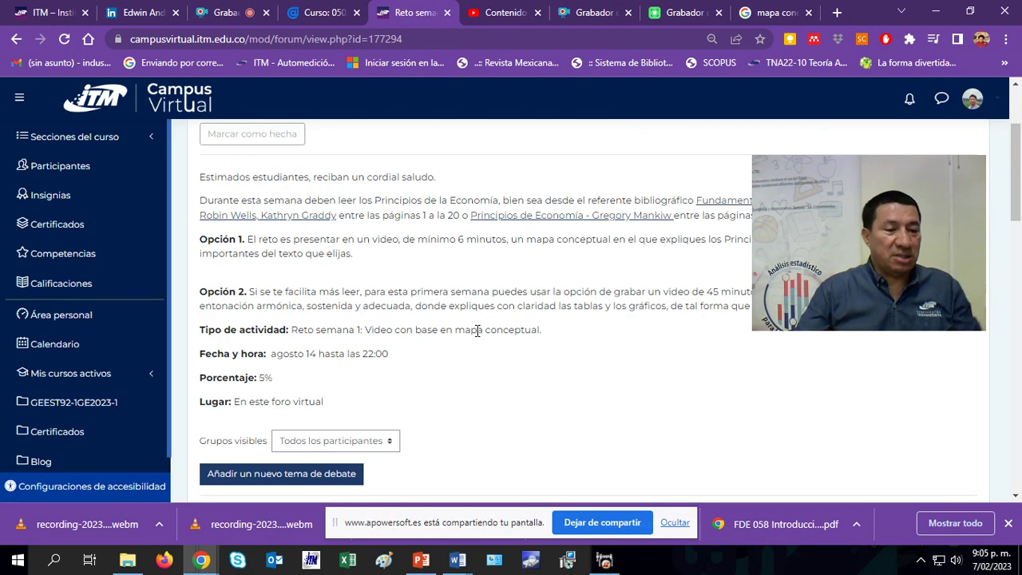
scroll(477, 330, "down", 4)
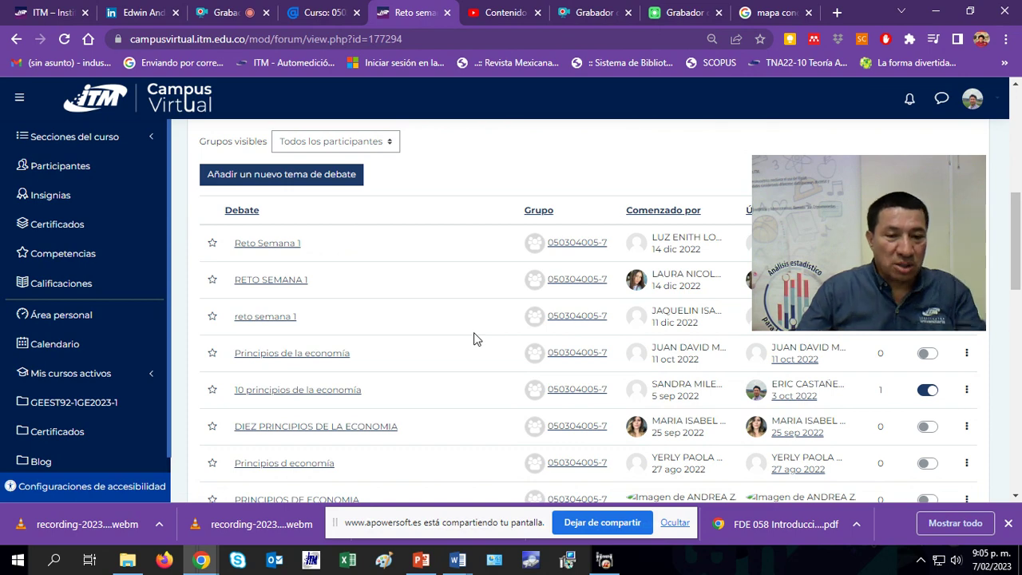
scroll(626, 364, "down", 10)
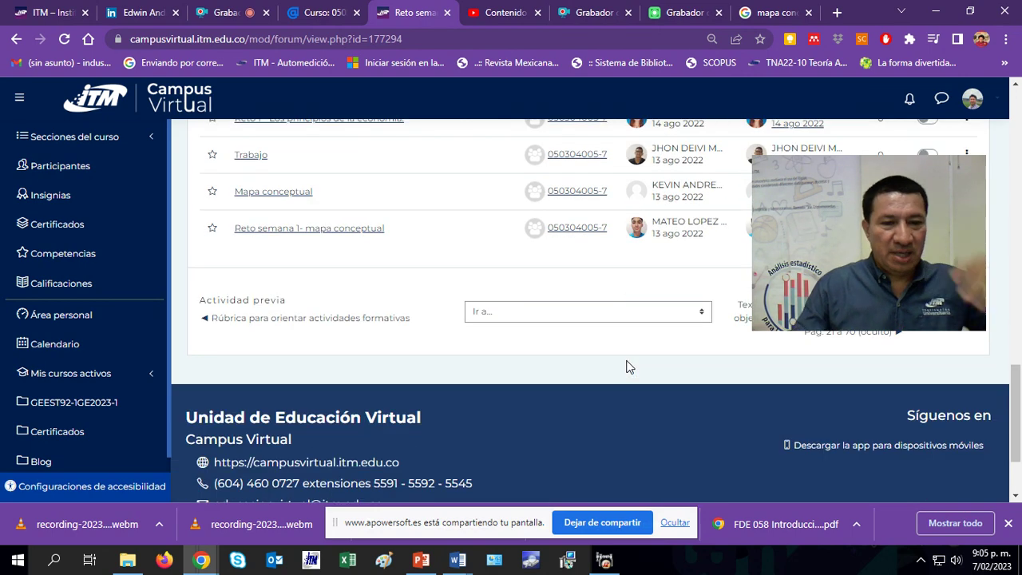
scroll(627, 364, "up", 15)
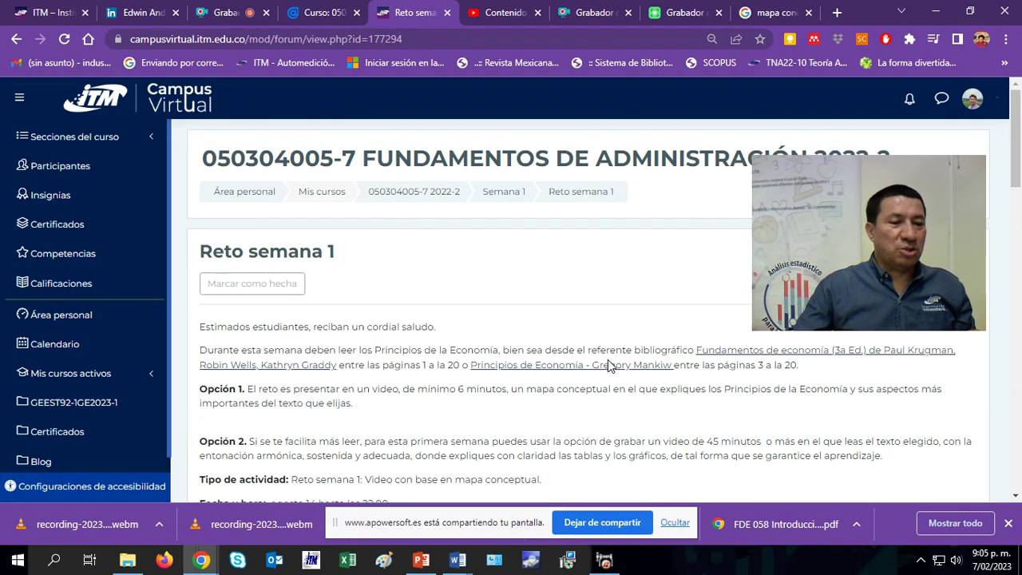
scroll(606, 364, "down", 4)
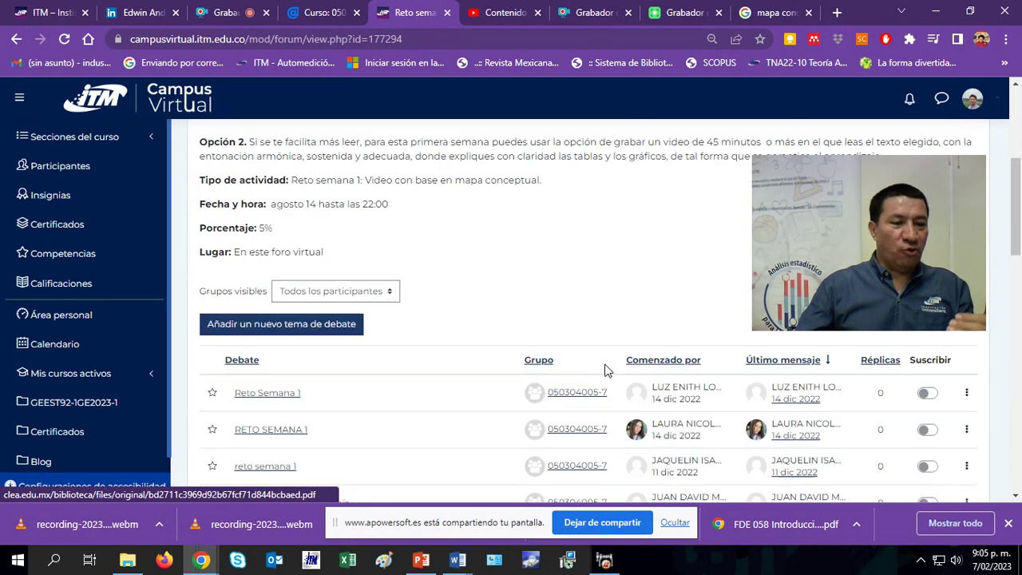
left_click(297, 338)
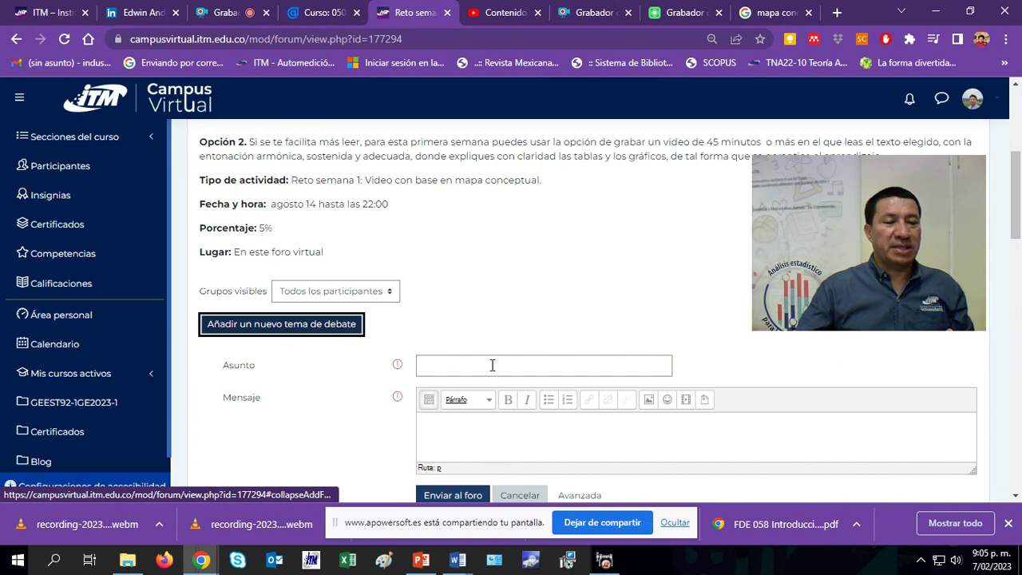
left_click(489, 365)
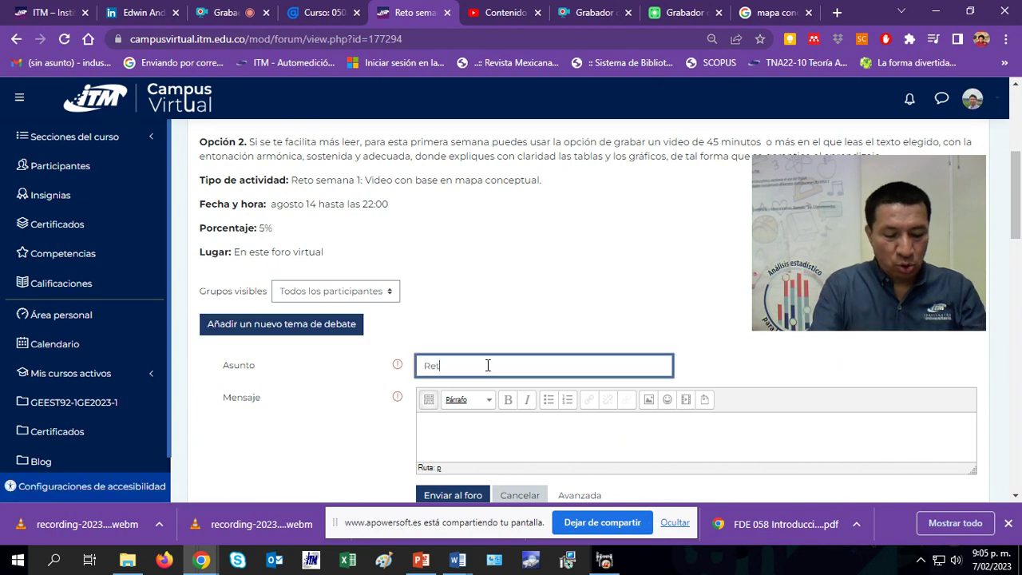
scroll(508, 354, "down", 2)
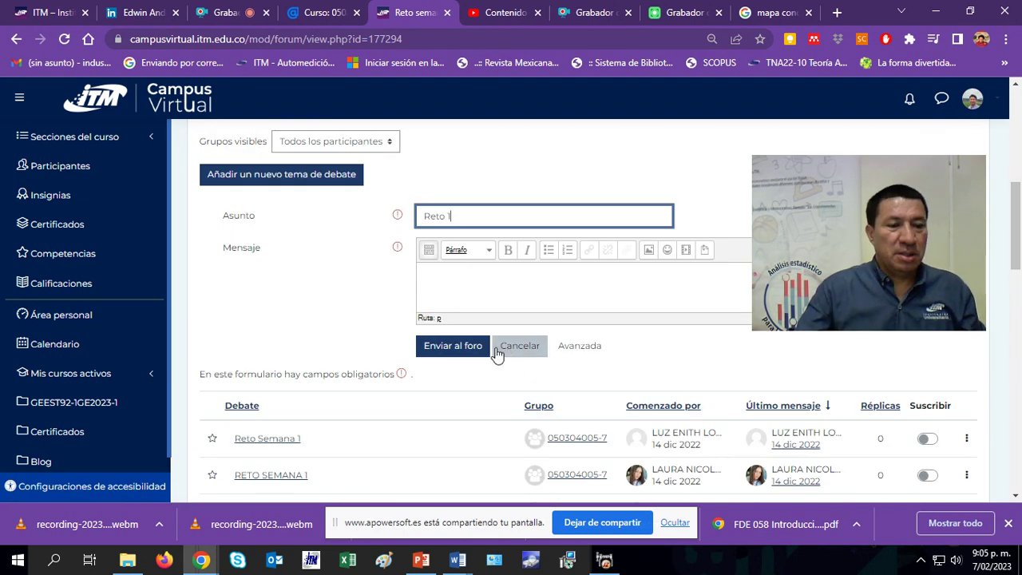
Write the message "Estimdo profesor y compañeros, cordial saludo. me permito compartir mi video sdel reto 1:" and start a new line.
left_click(461, 273)
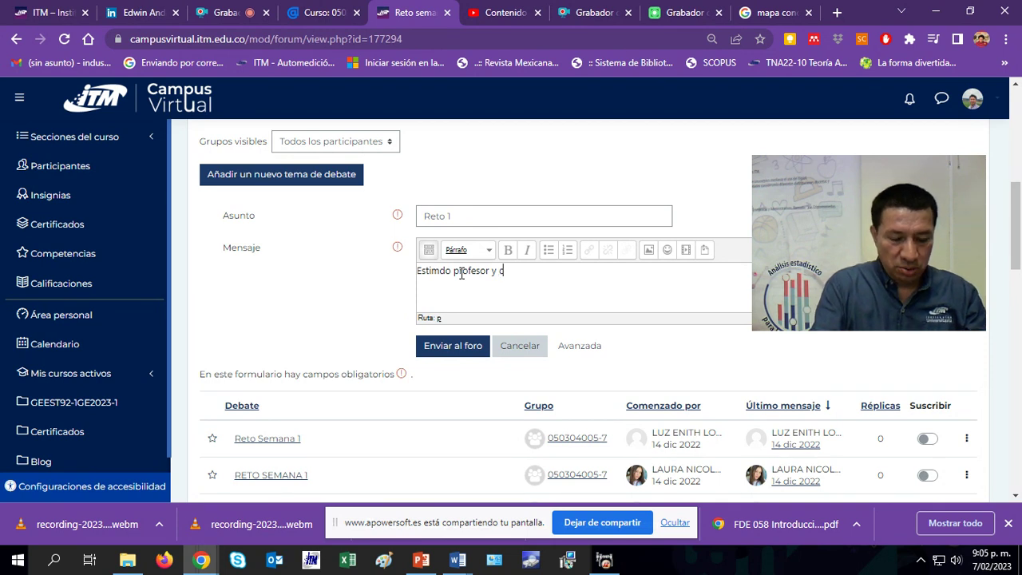
type("ompañero")
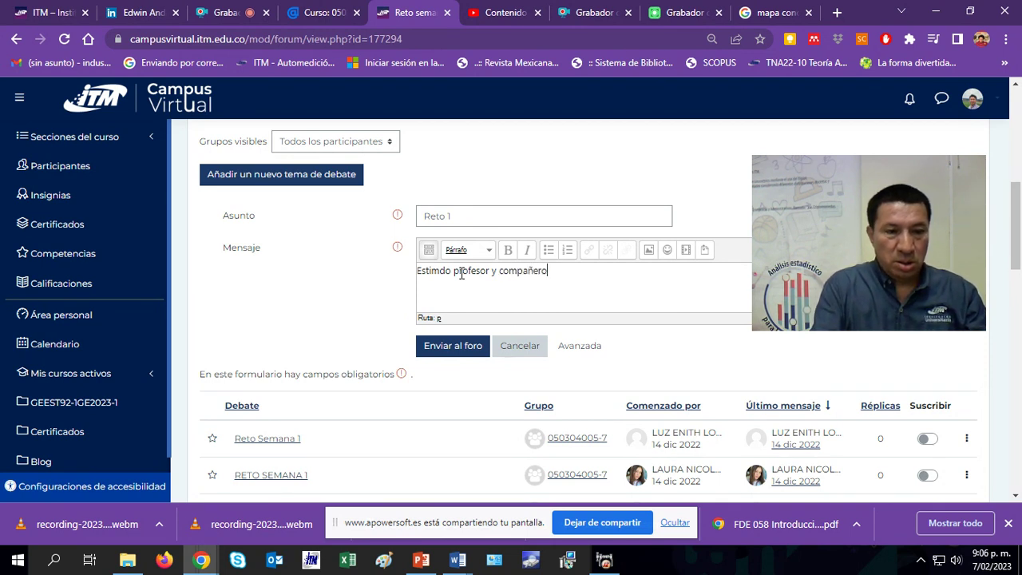
type("s, cord")
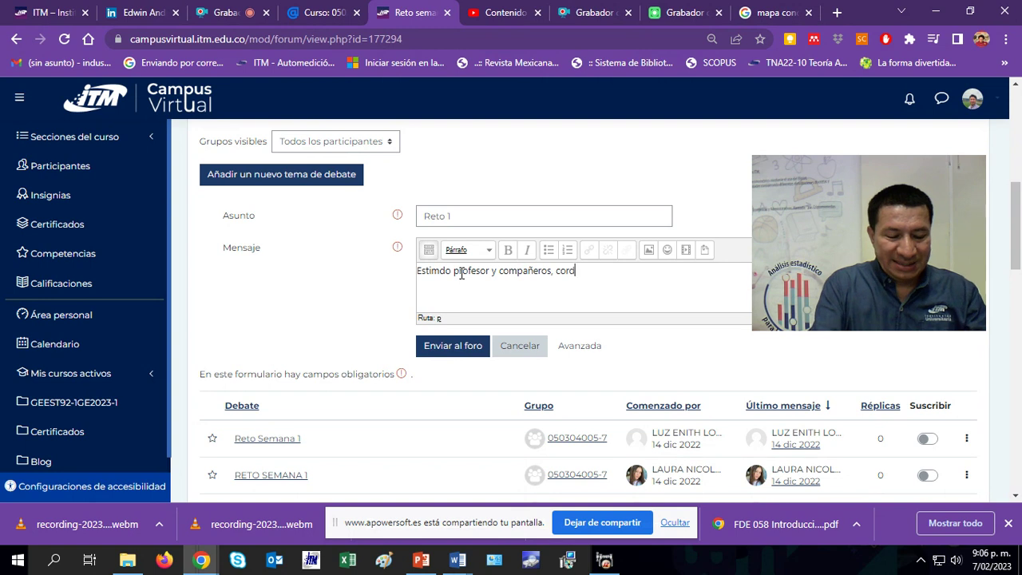
type("ial saludo. ")
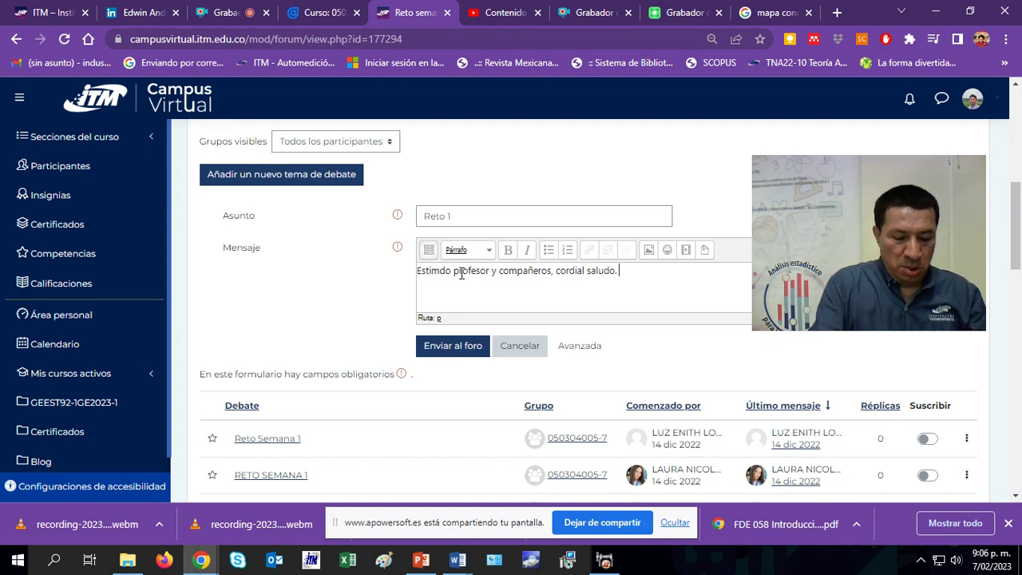
type("me pem")
key("BackSpace")
type("r")
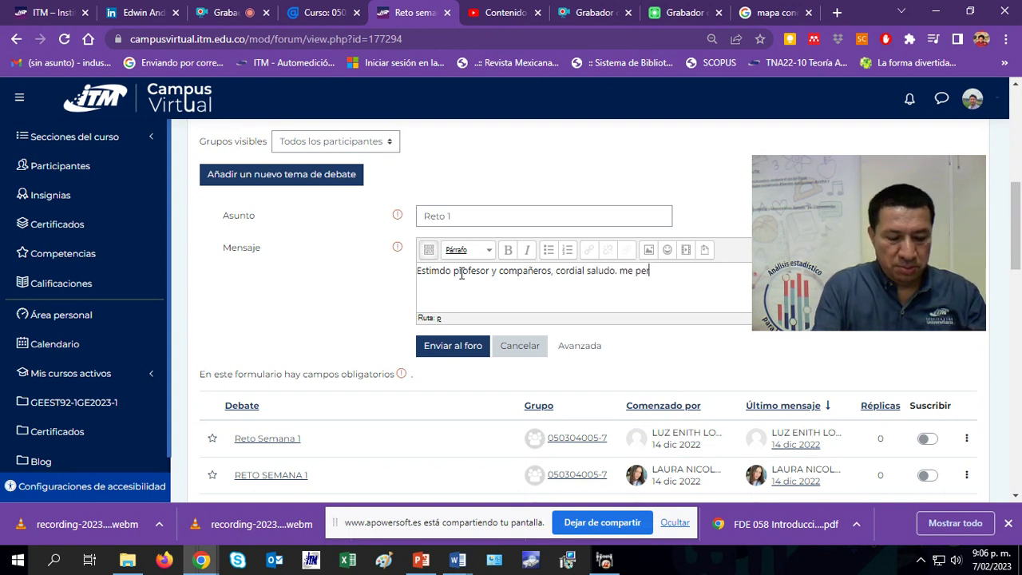
type("mito compar")
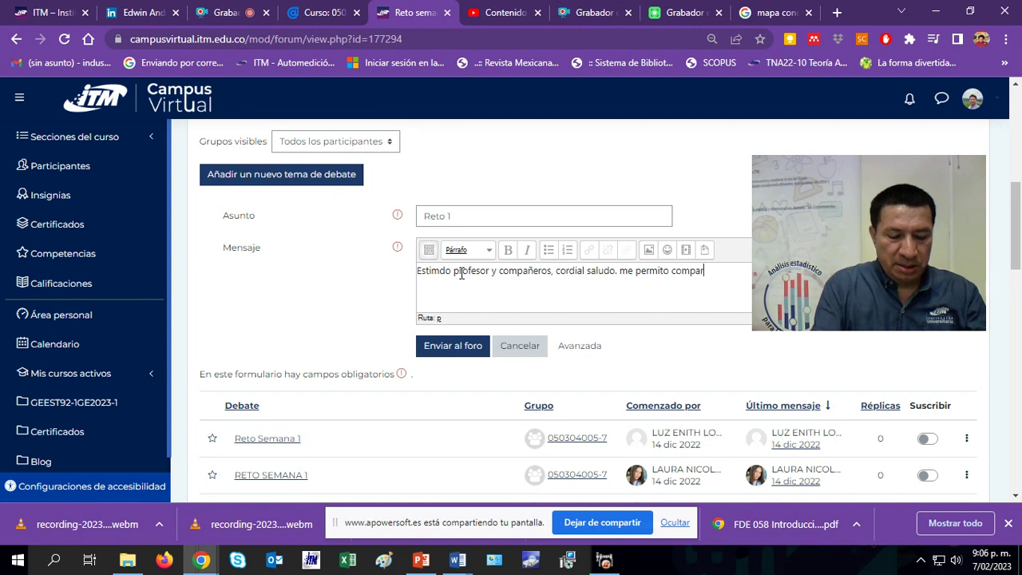
type("tir mi video")
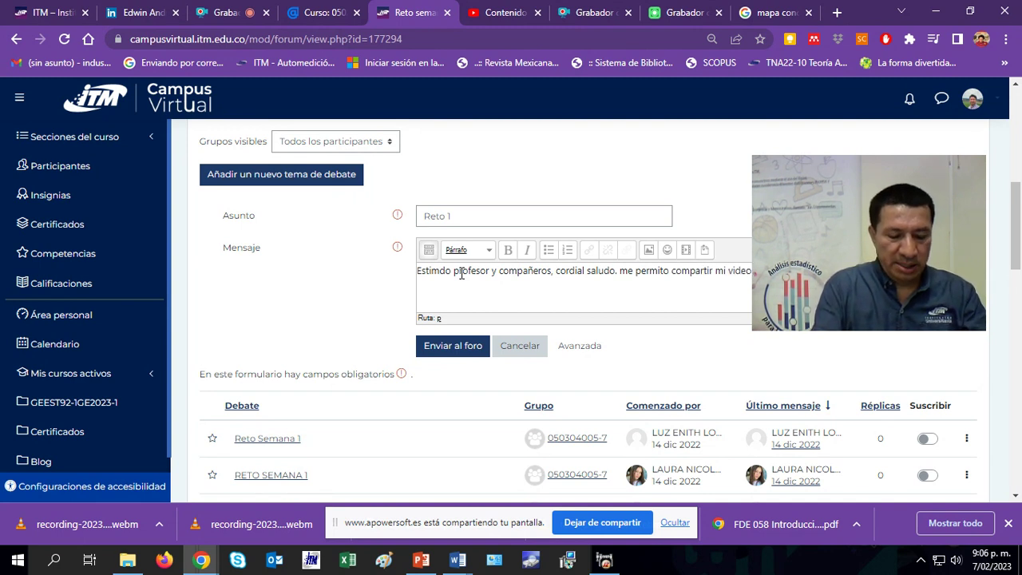
key("Return")
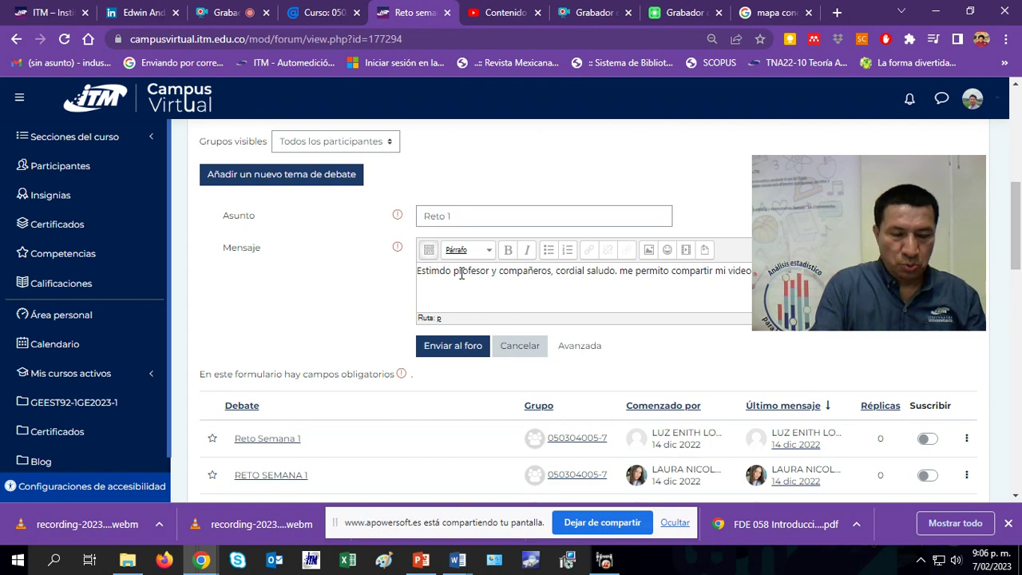
mouse_move(842, 234)
left_click_drag(842, 229, 801, 467)
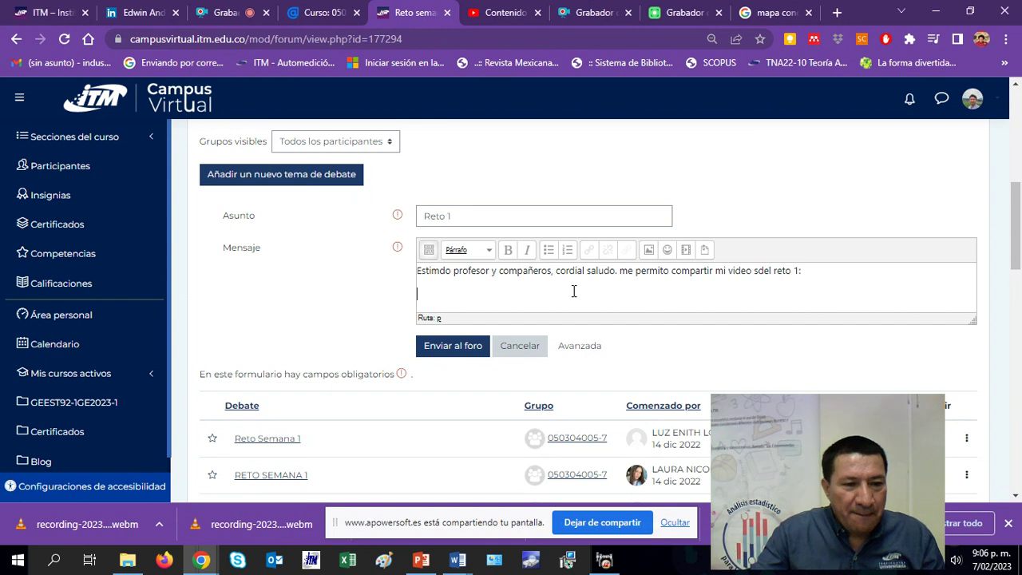
type("https://youtu.be/x_MSRb9ITNg")
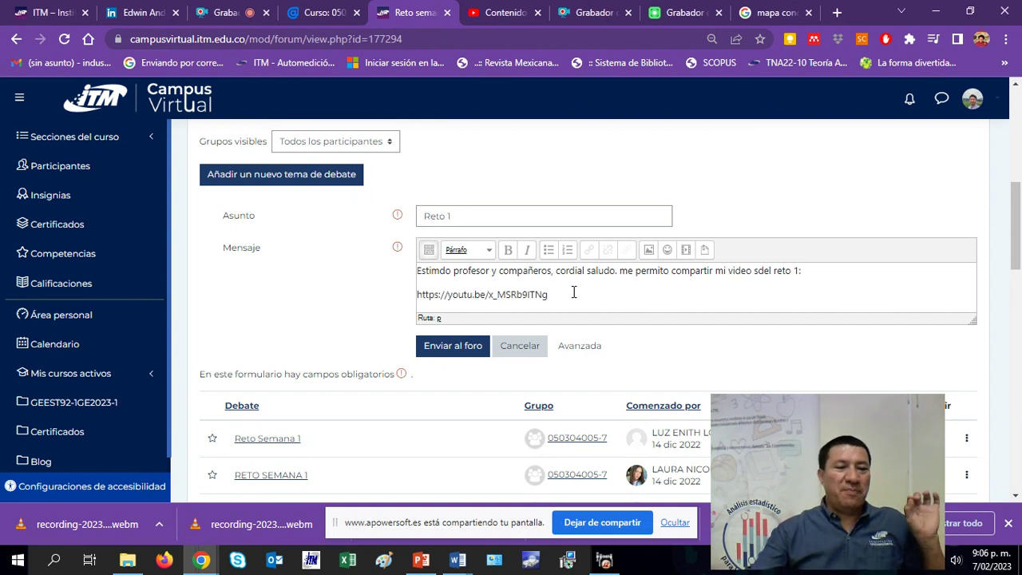
left_click_drag(572, 292, 456, 300)
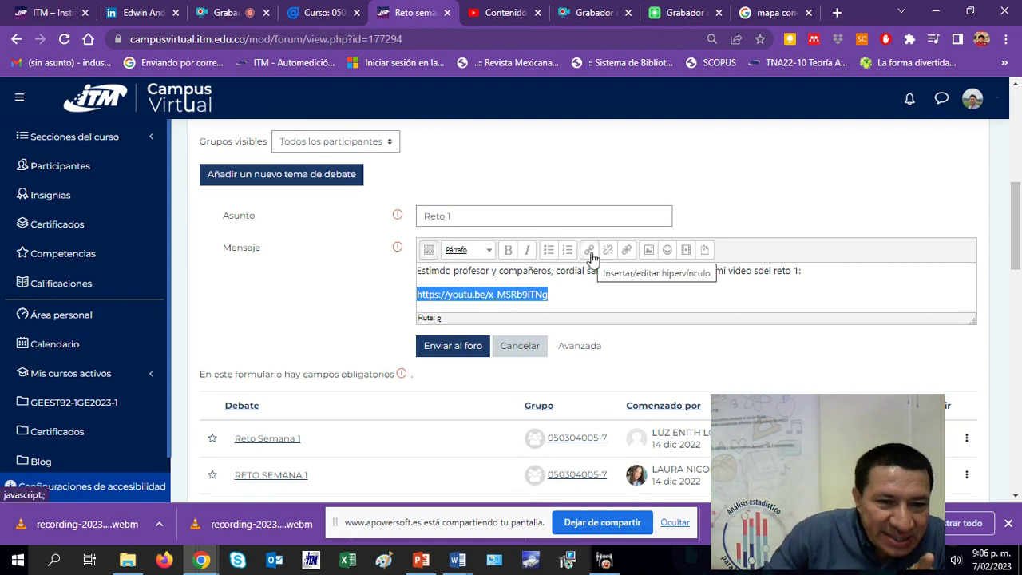
left_click(589, 251)
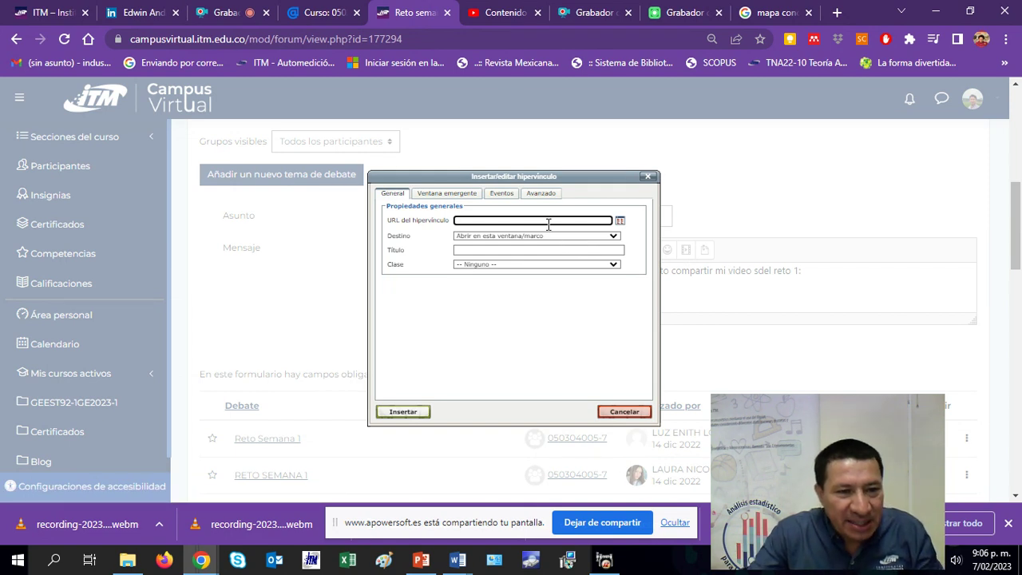
type("https://youtu.be/x_MSRb9ITNg")
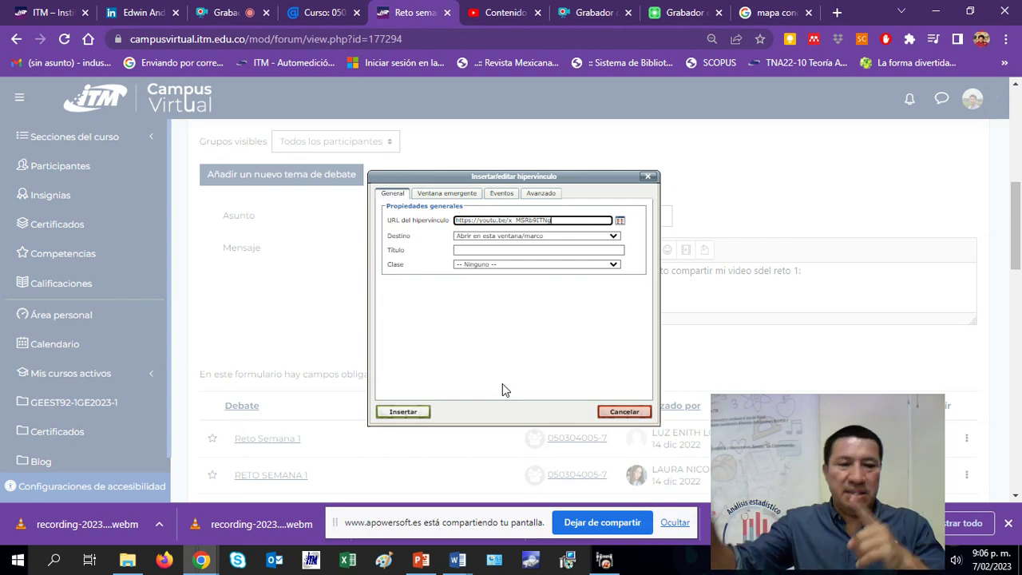
left_click(403, 412)
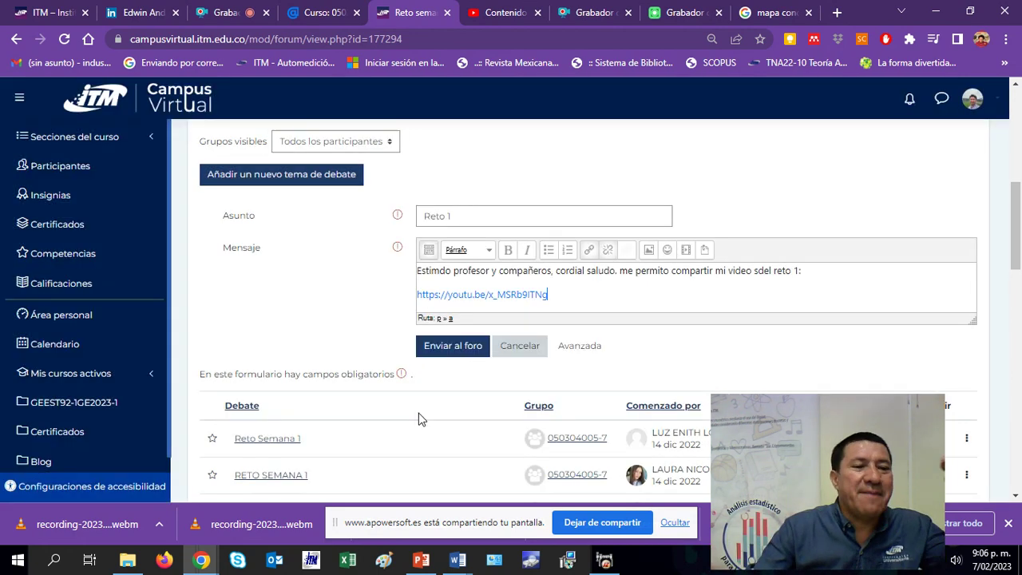
left_click(452, 348)
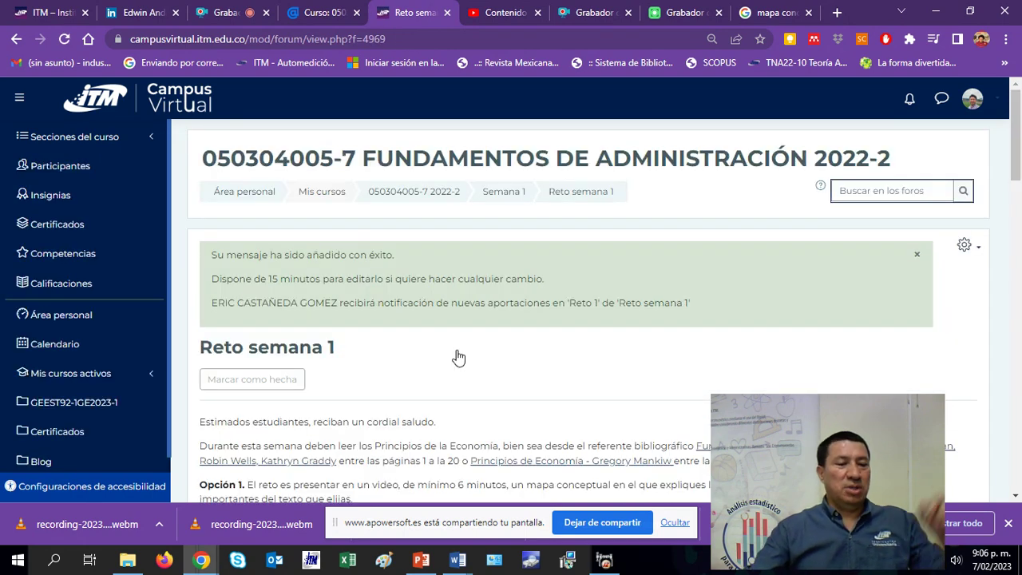
scroll(458, 357, "down", 9)
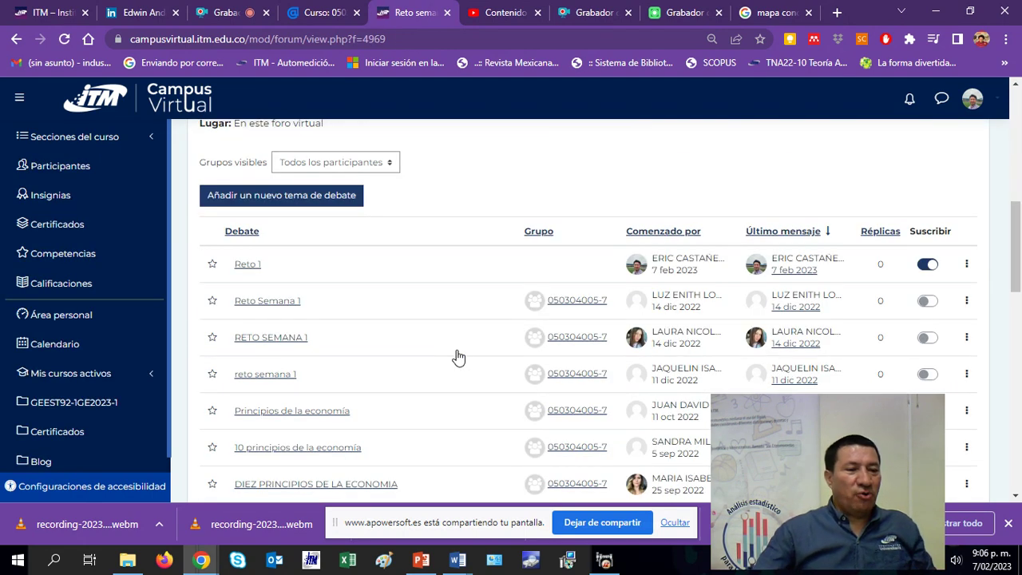
Open the posted "Reto 1" discussion, move the floating webcam window off the post, and check the message with its embedded video.
left_click(243, 266)
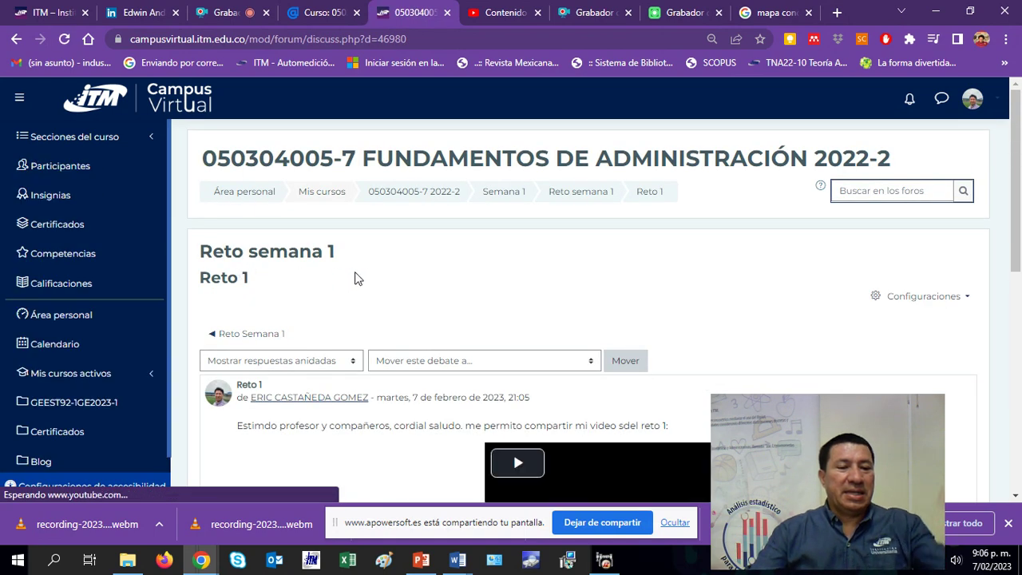
scroll(356, 278, "down", 3)
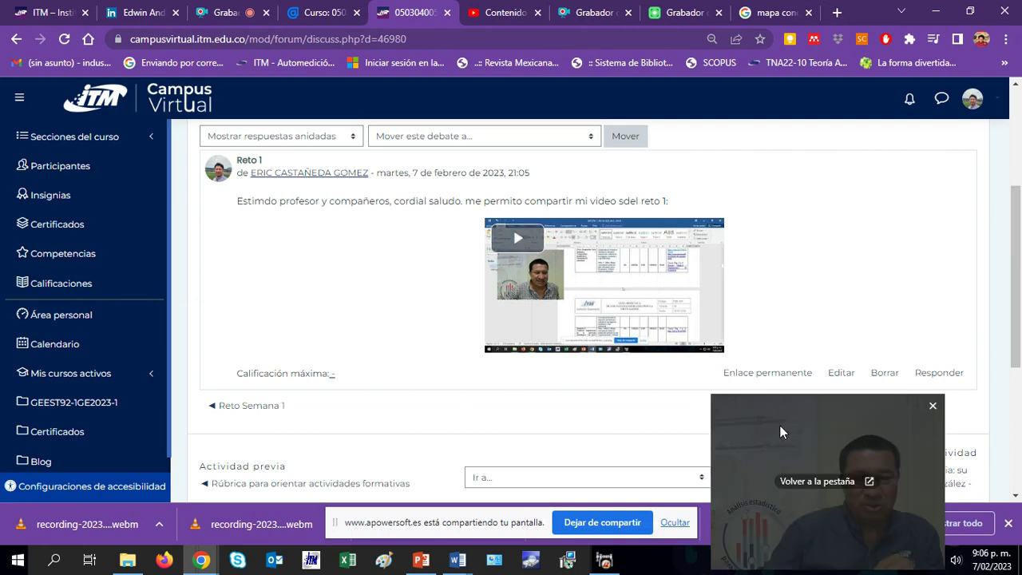
left_click_drag(779, 424, 91, 332)
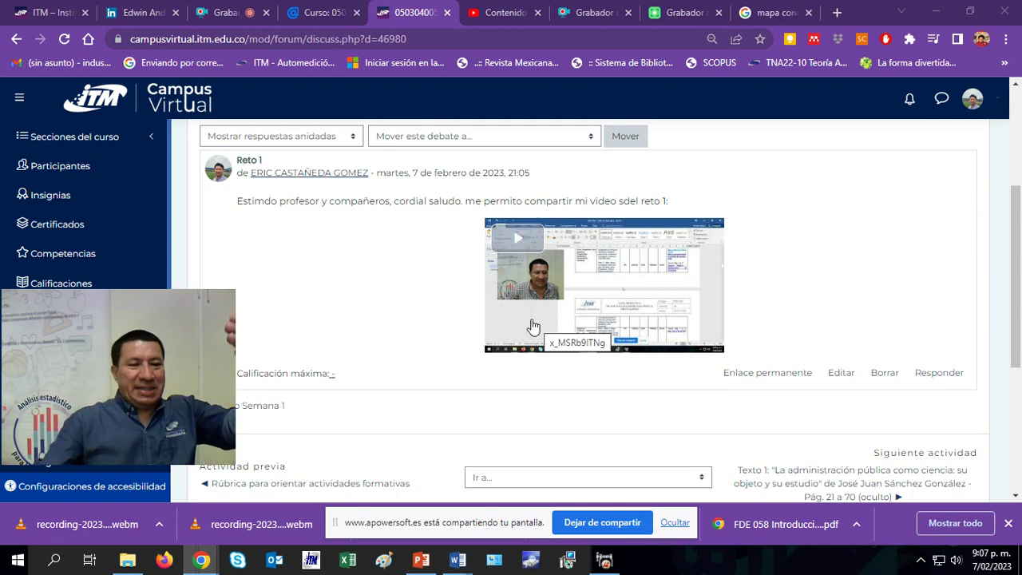
scroll(532, 327, "down", 1)
scroll(531, 326, "up", 2)
scroll(531, 323, "up", 2)
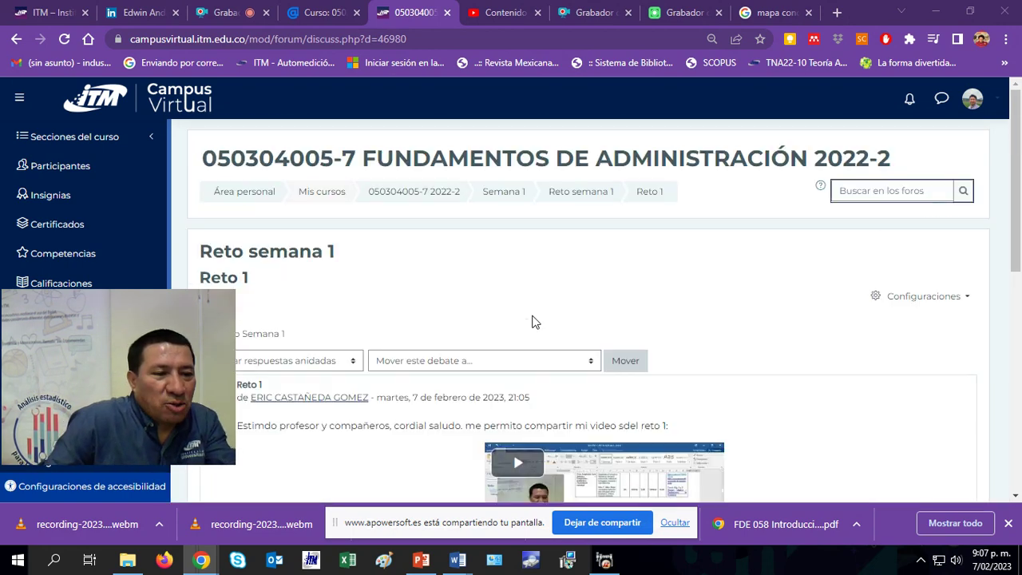
scroll(539, 256, "down", 3)
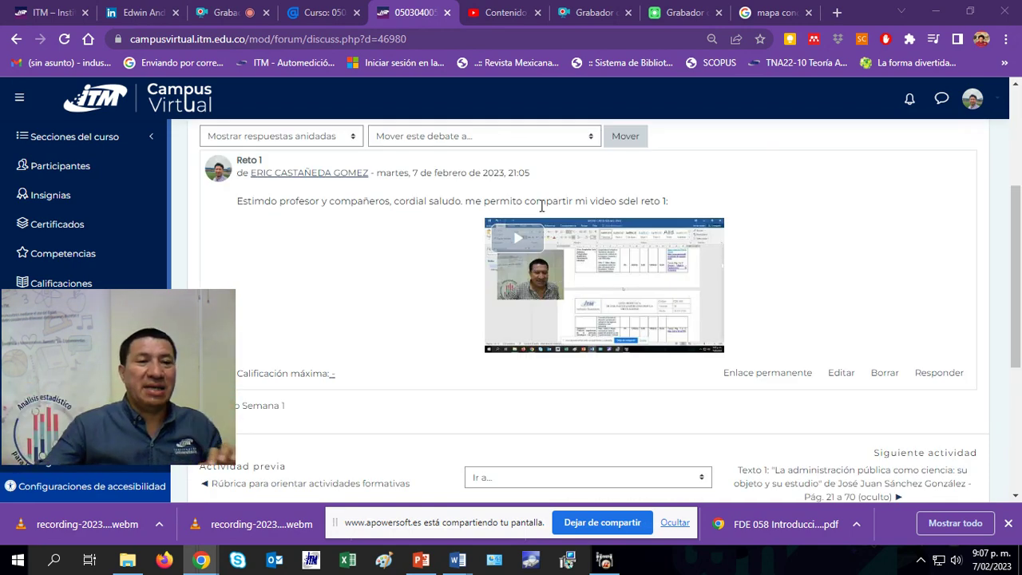
Switch to the course guide 050202001_FEB 26 2023.docx in Word and review section 4.1, the rubric for evaluating the videos.
left_click(603, 13)
left_click(693, 17)
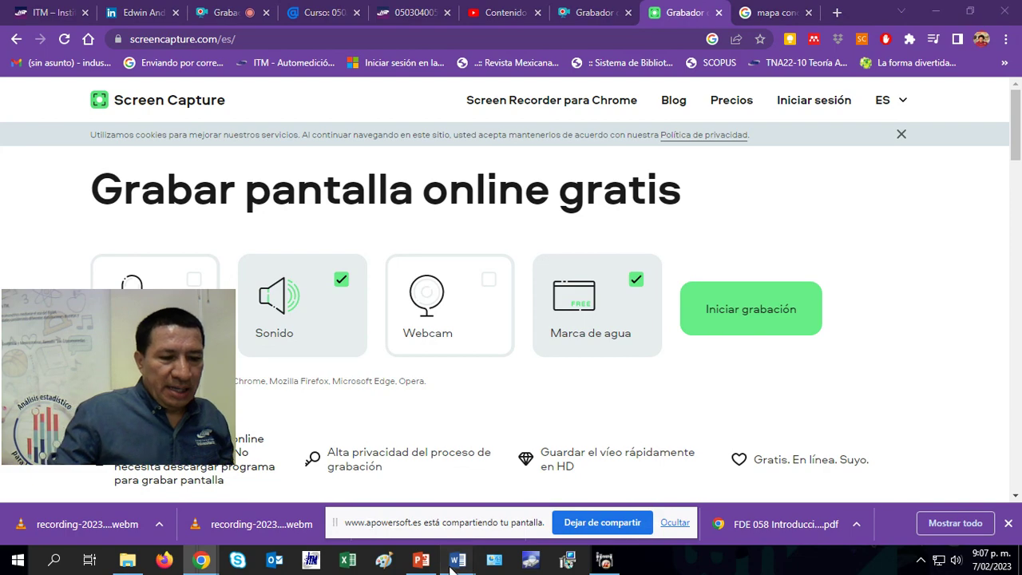
mouse_move(467, 564)
left_click(607, 491)
scroll(586, 405, "down", 20)
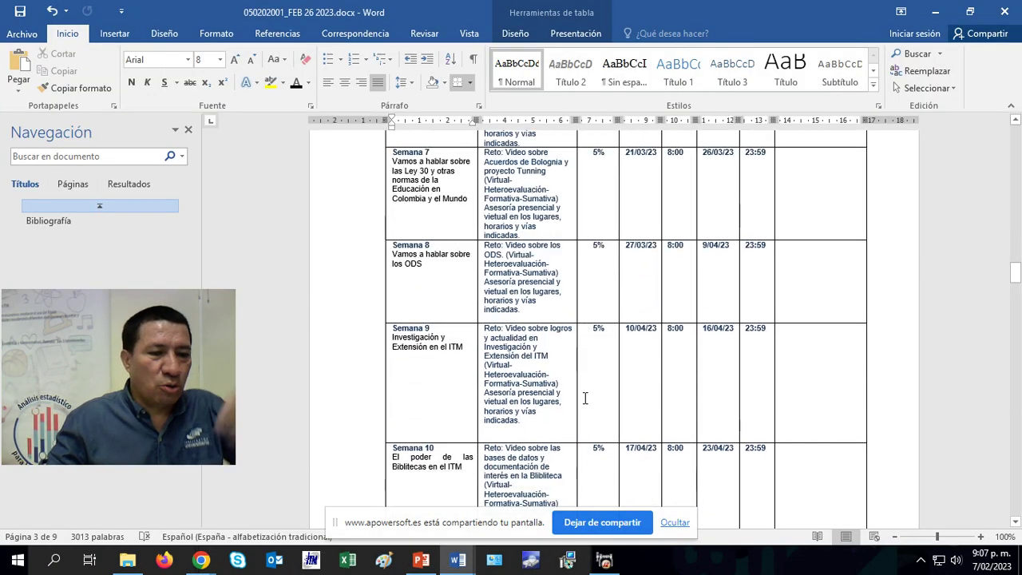
scroll(585, 399, "down", 20)
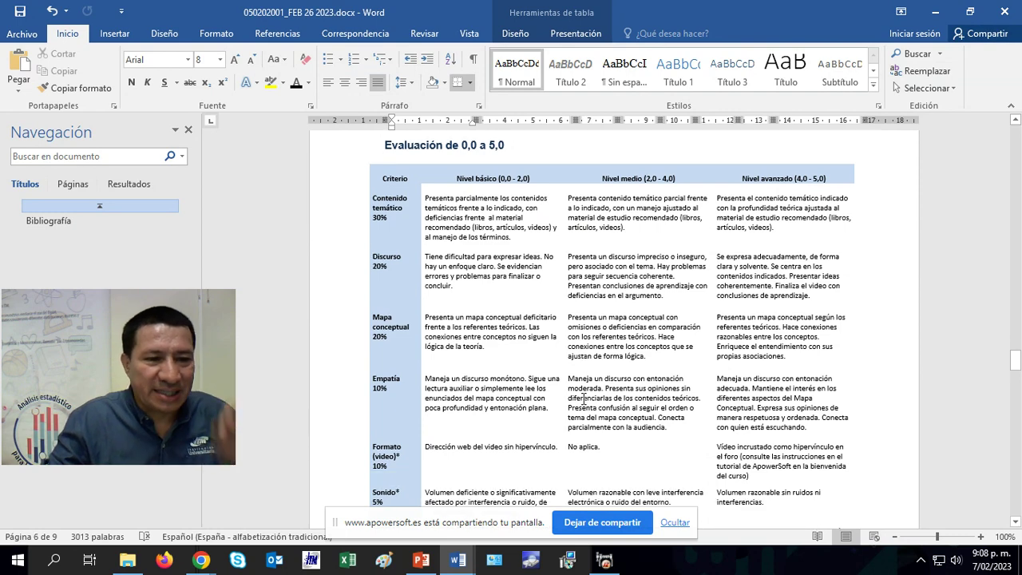
scroll(583, 398, "up", 2)
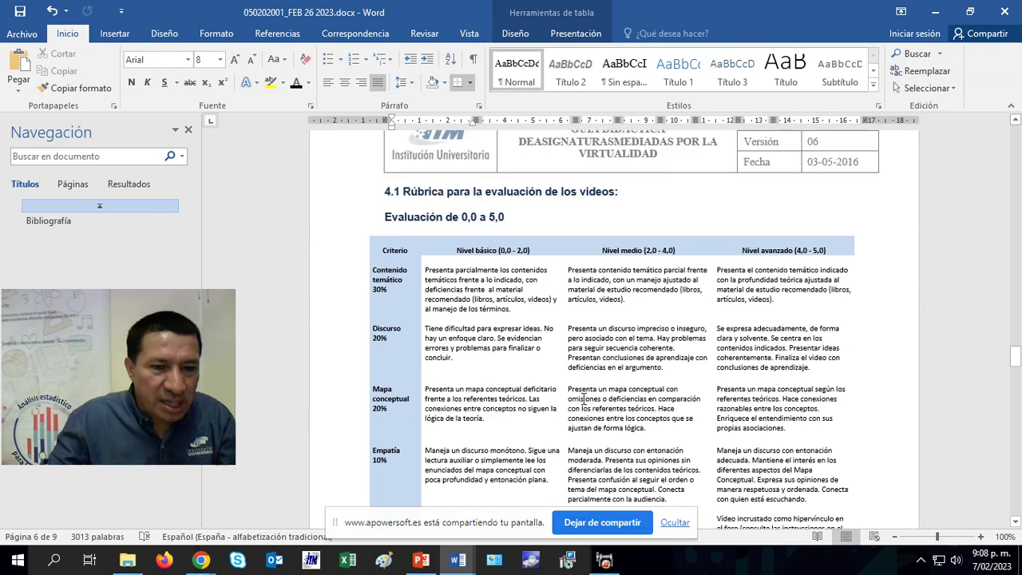
scroll(773, 307, "down", 3)
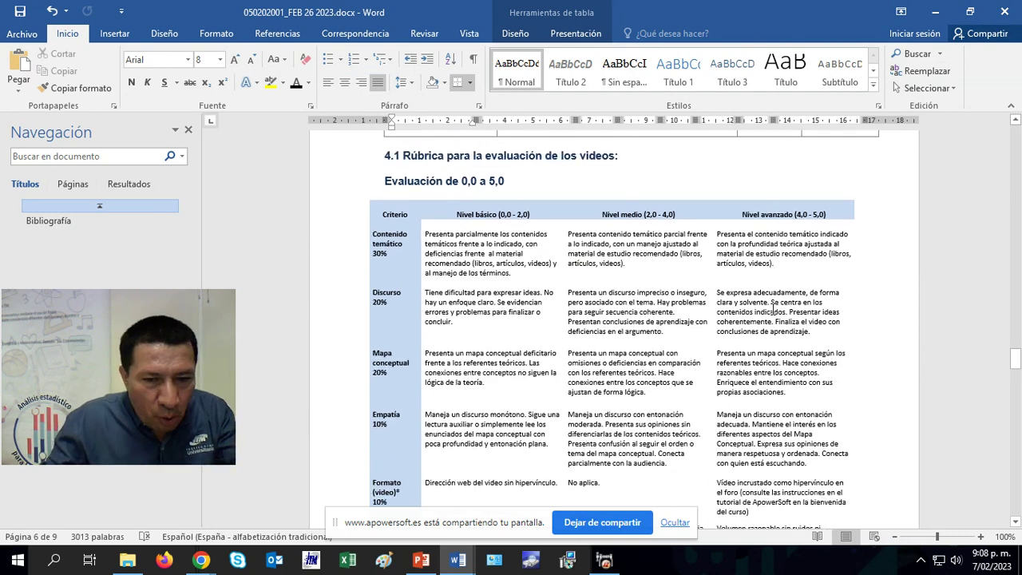
scroll(772, 308, "down", 2)
scroll(773, 307, "up", 5)
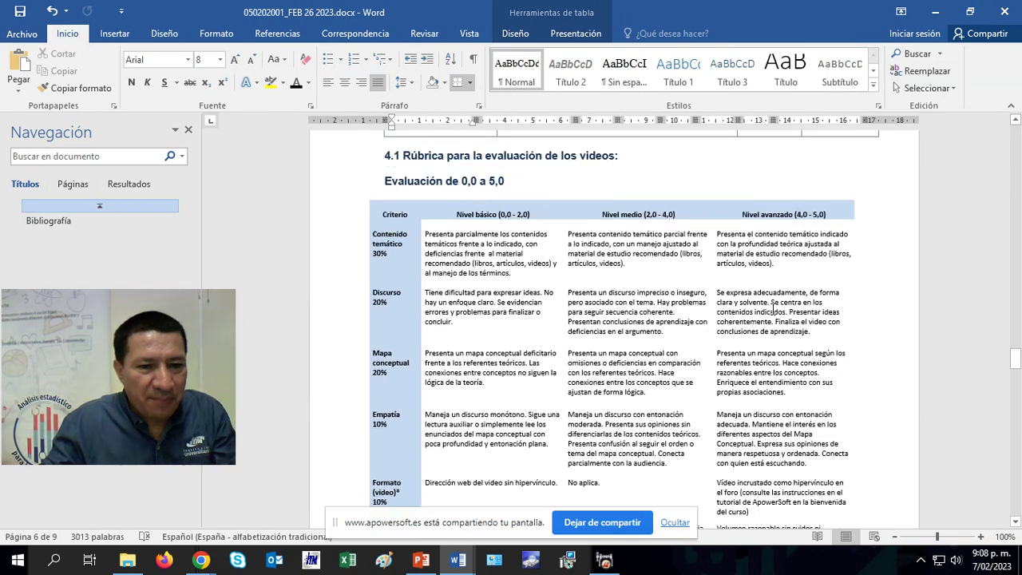
scroll(773, 311, "down", 2)
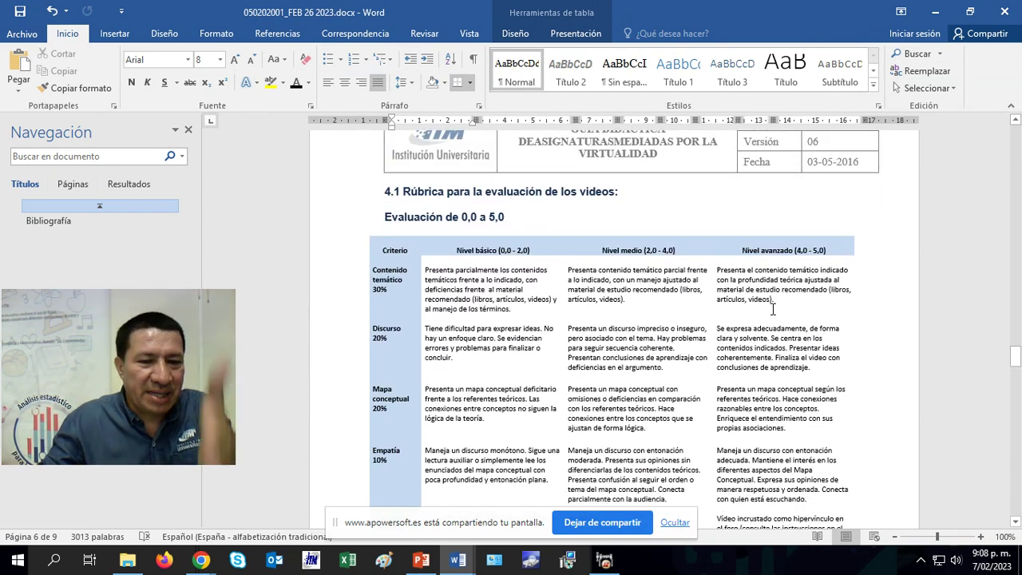
scroll(773, 312, "up", 4)
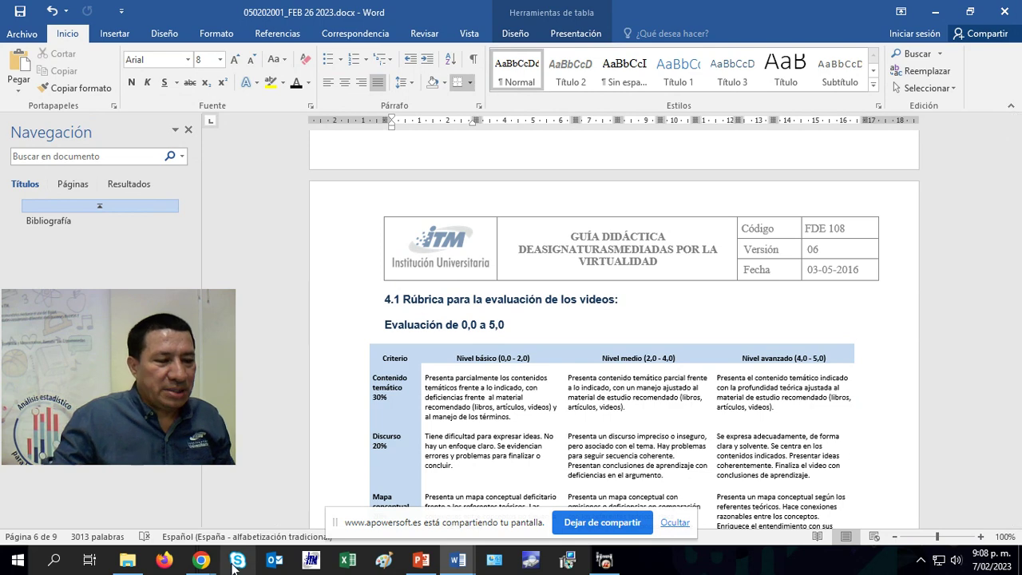
Switch back to Chrome and return from the "Reto 1" post to the "Reto semana 1" forum to browse its oldest discussions.
mouse_move(201, 565)
left_click(104, 504)
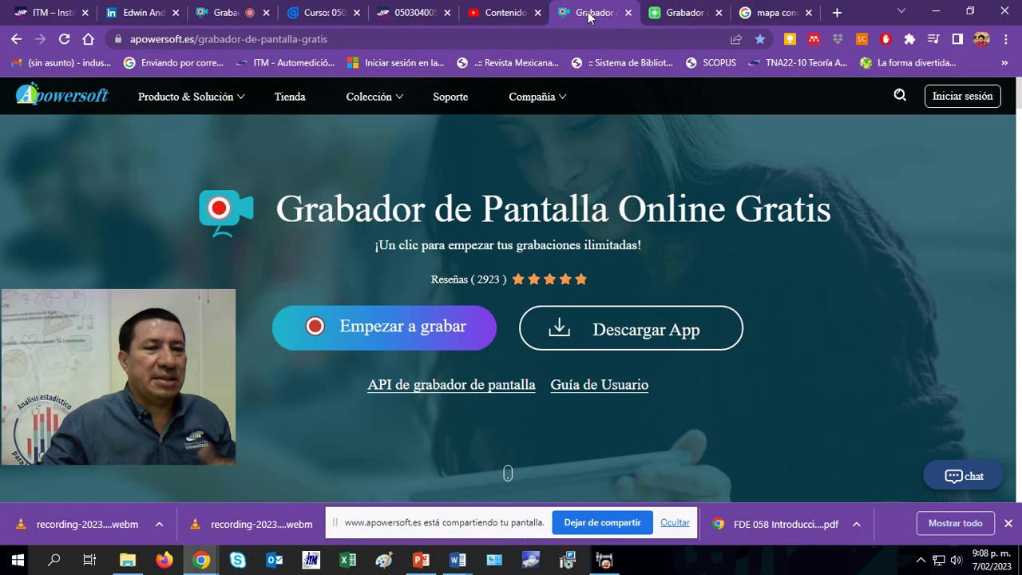
left_click(595, 13)
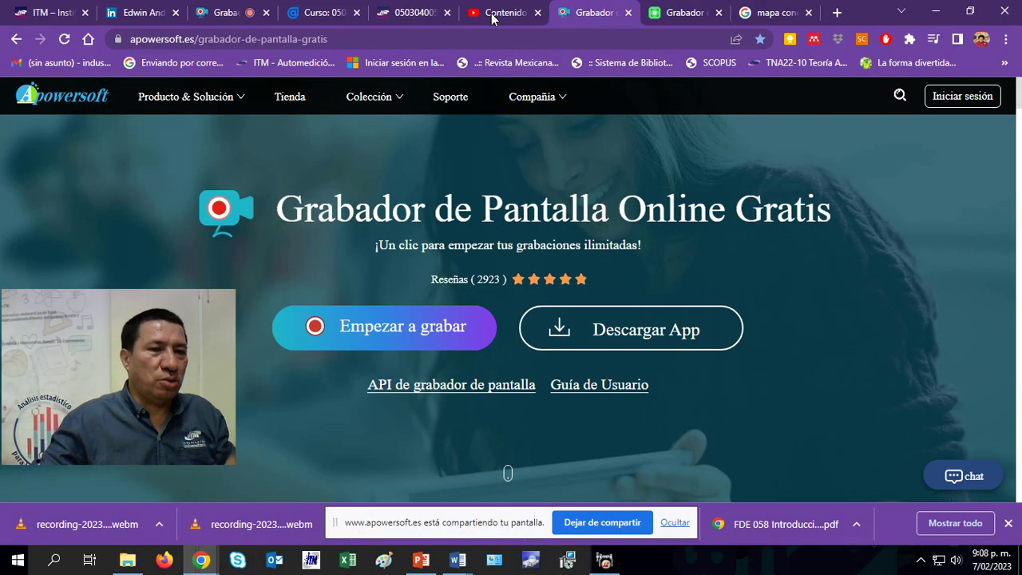
left_click(495, 14)
left_click(404, 14)
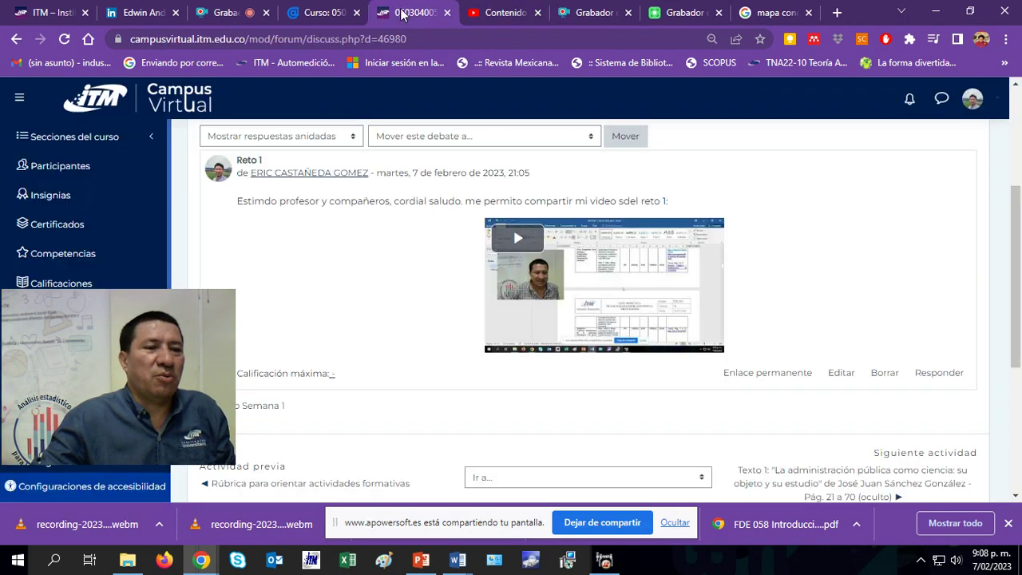
scroll(468, 217, "up", 1)
scroll(417, 226, "down", 3)
scroll(273, 235, "up", 5)
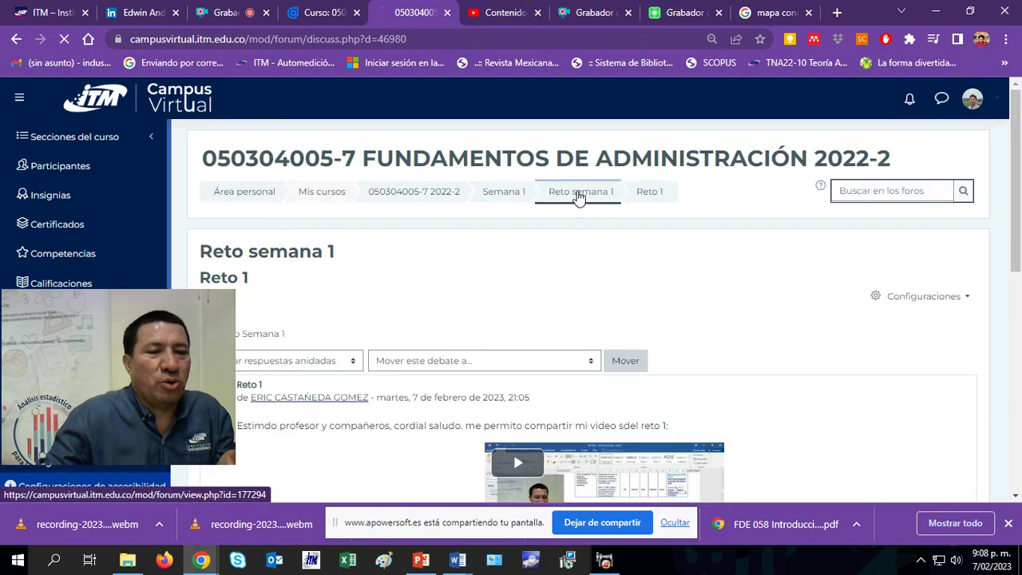
left_click(578, 194)
scroll(578, 198, "down", 10)
scroll(577, 198, "up", 3)
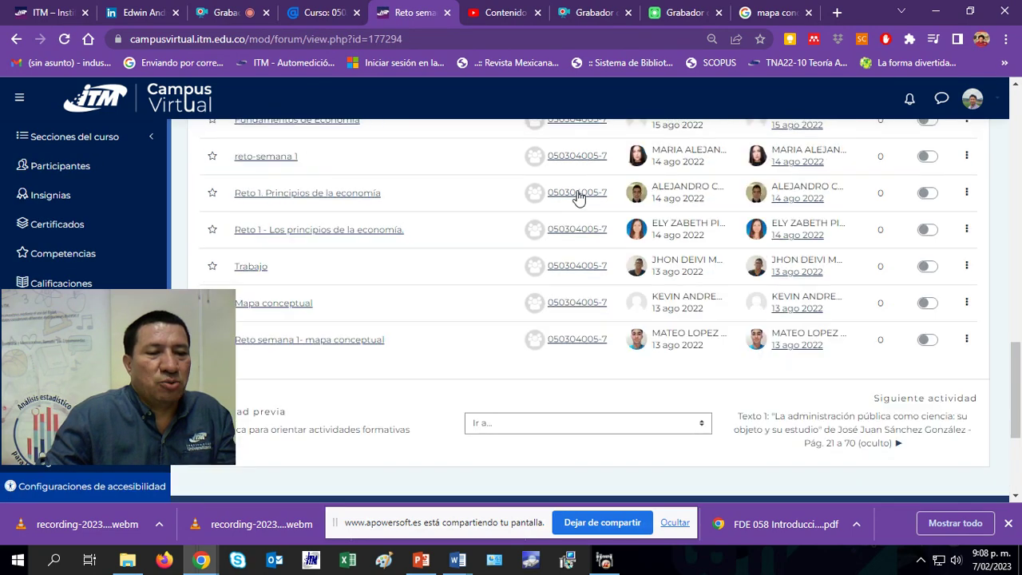
Open the discussion "Reto semana 1- mapa conceptual", play its video and skip ahead twice, and go back to the discussion list.
left_click(319, 415)
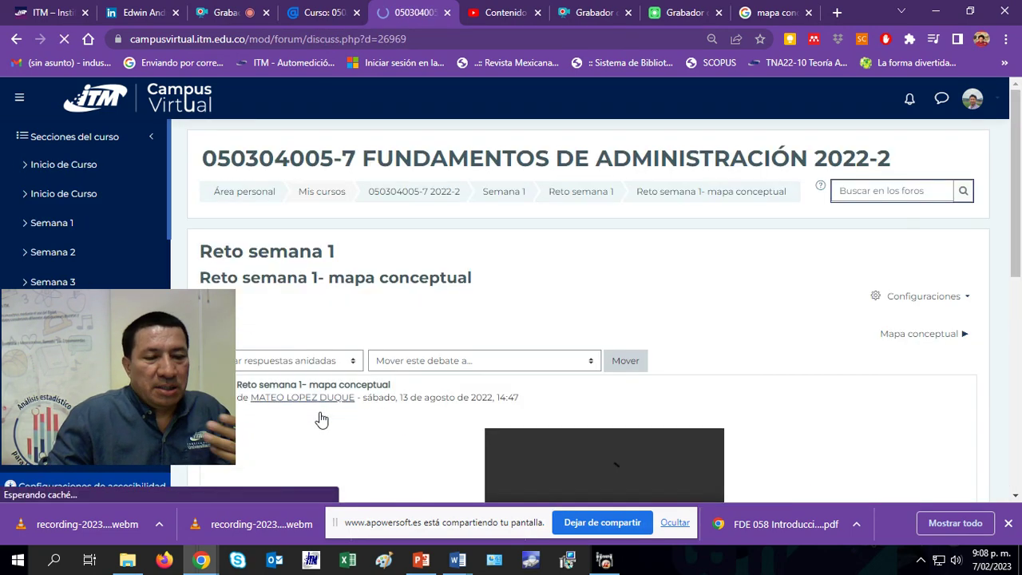
scroll(323, 415, "down", 10)
scroll(327, 414, "up", 5)
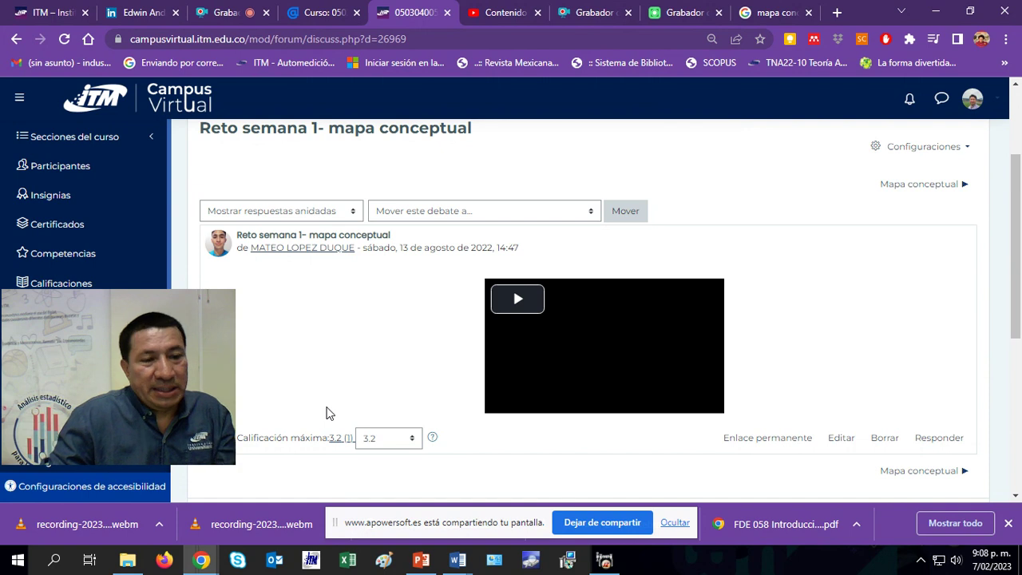
left_click(518, 298)
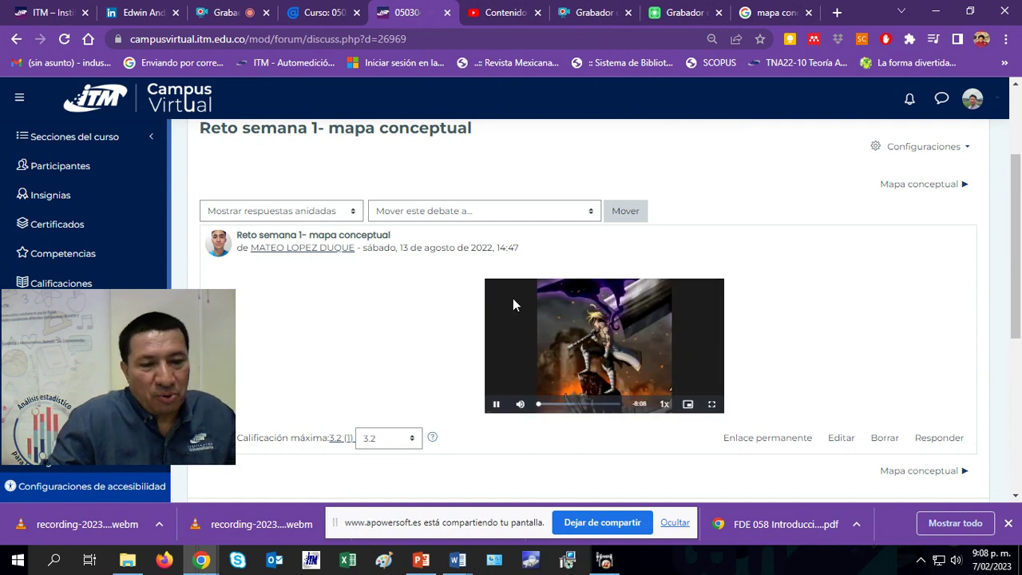
left_click(568, 405)
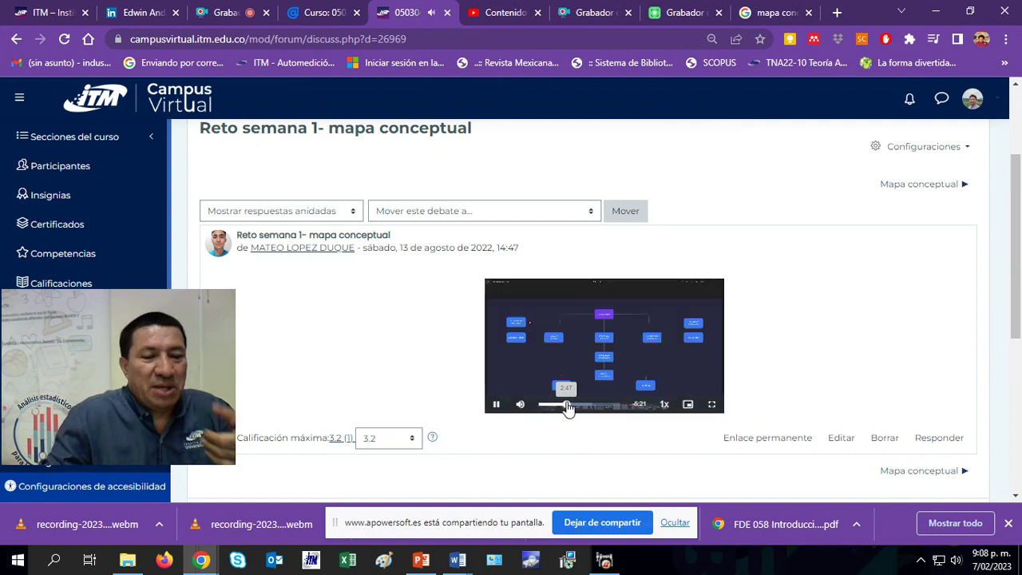
left_click(585, 405)
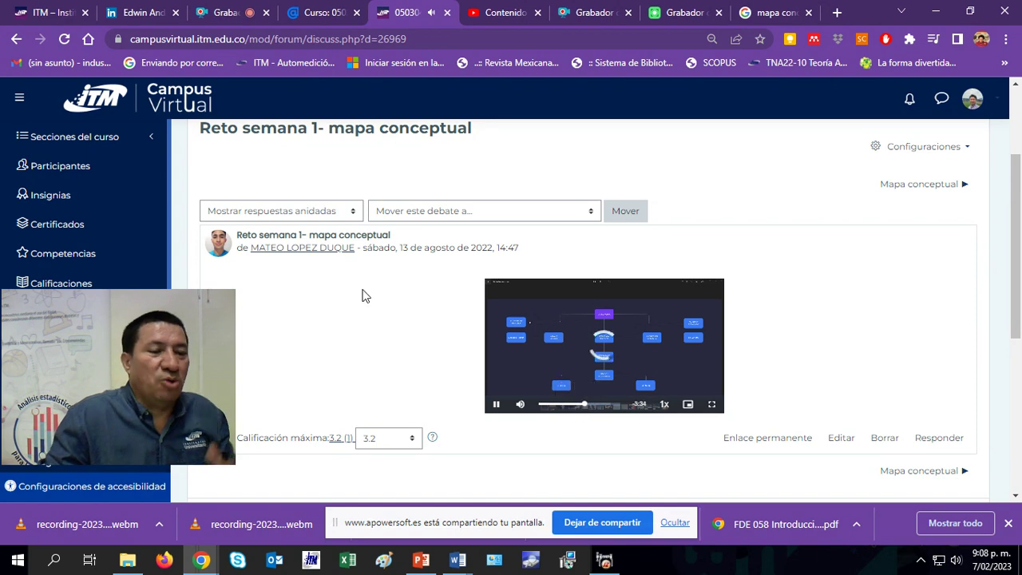
left_click(24, 45)
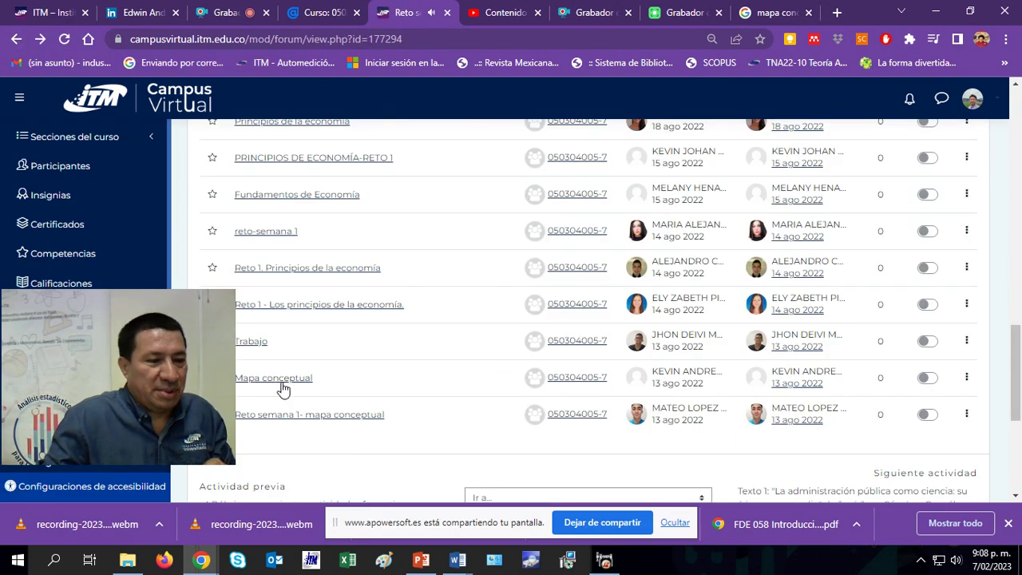
View the posts "Mapa conceptual" and "Reto 1 - Los principios de la economía." with their videos and return to the list.
left_click(281, 378)
scroll(282, 388, "down", 3)
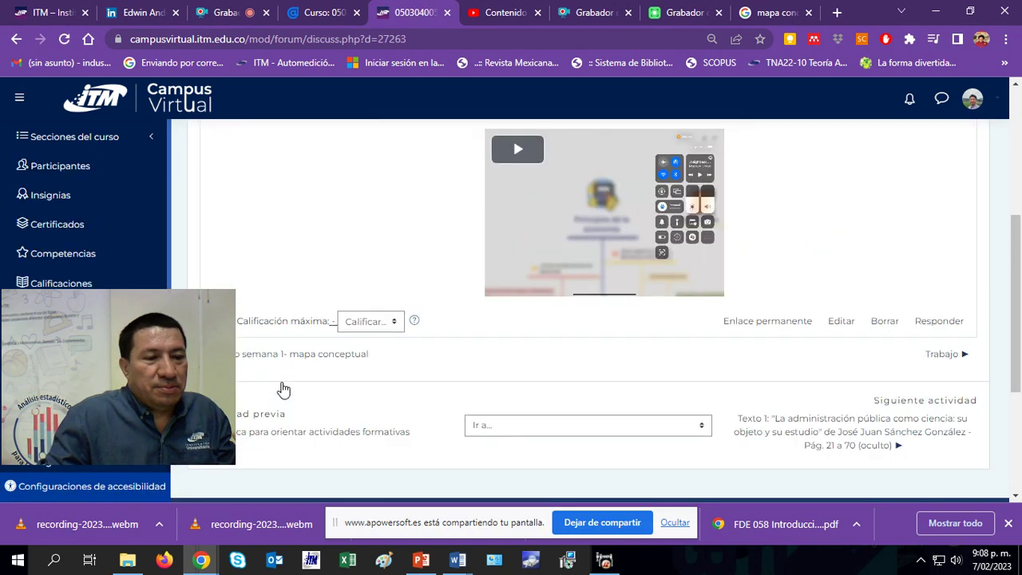
scroll(283, 389, "up", 2)
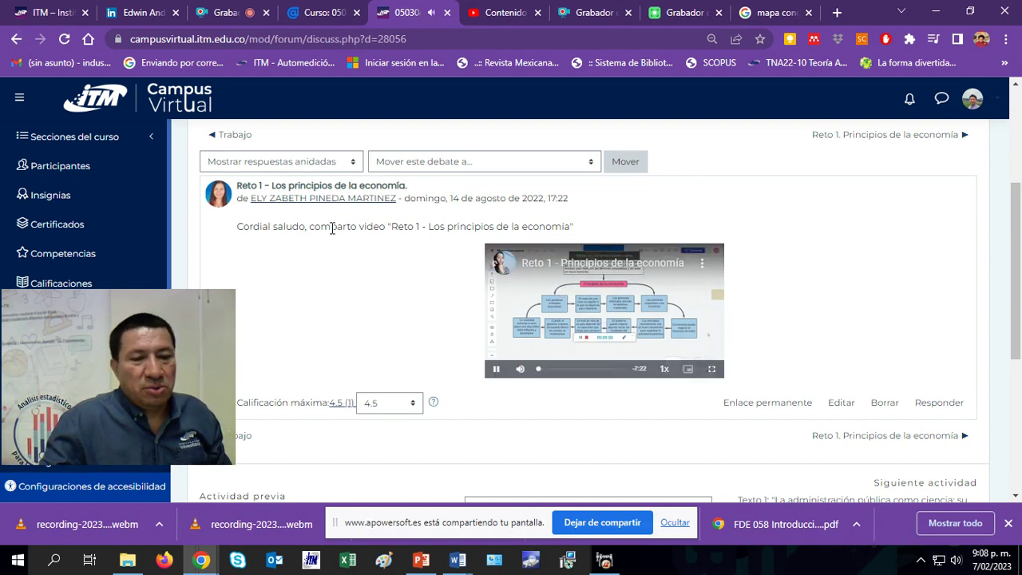
left_click(17, 42)
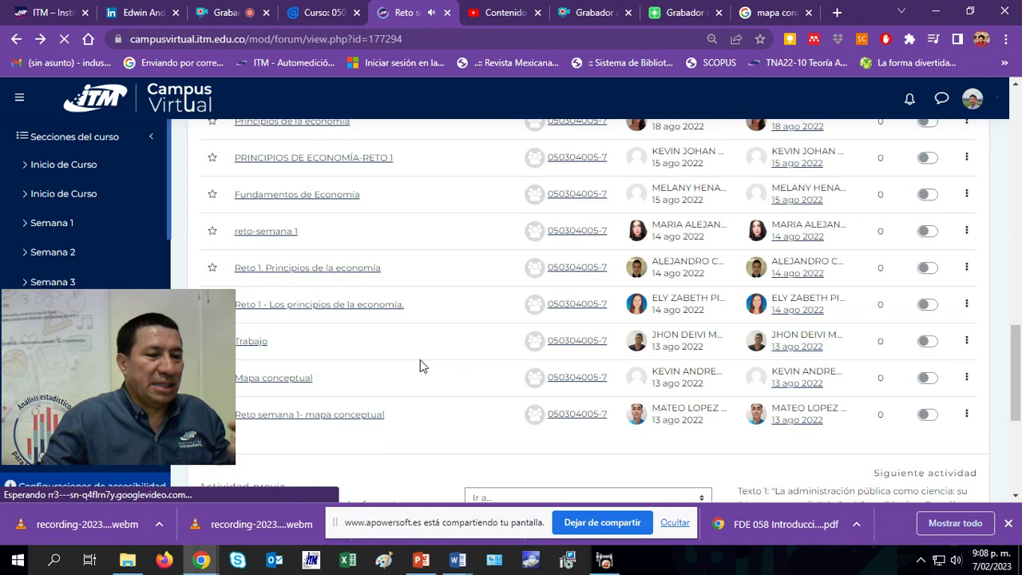
Open the discussion "Fundamentos de Economía", sample its video further in, pause it, and return to the discussion list.
left_click(308, 194)
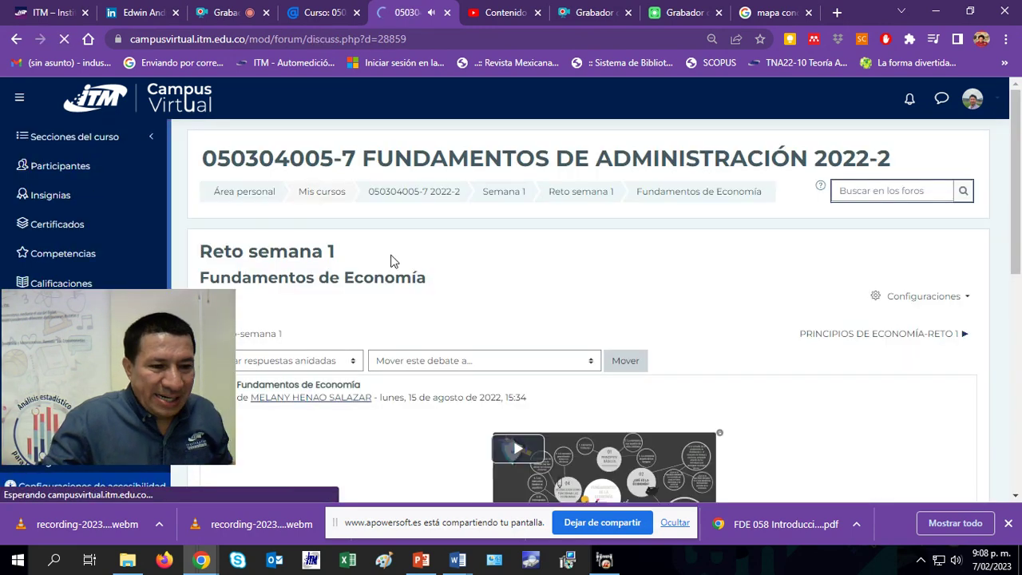
scroll(440, 308, "down", 3)
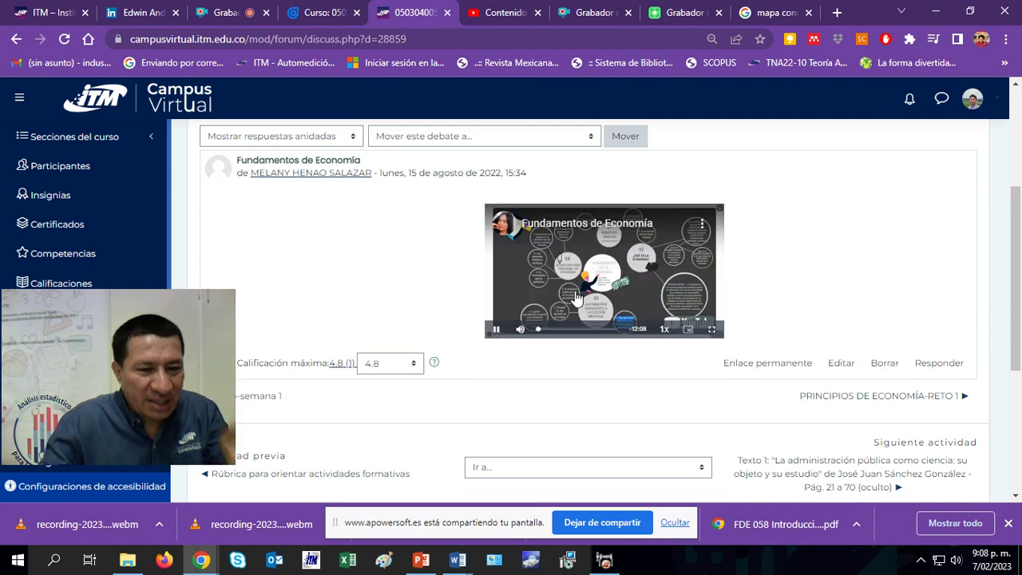
left_click(557, 328)
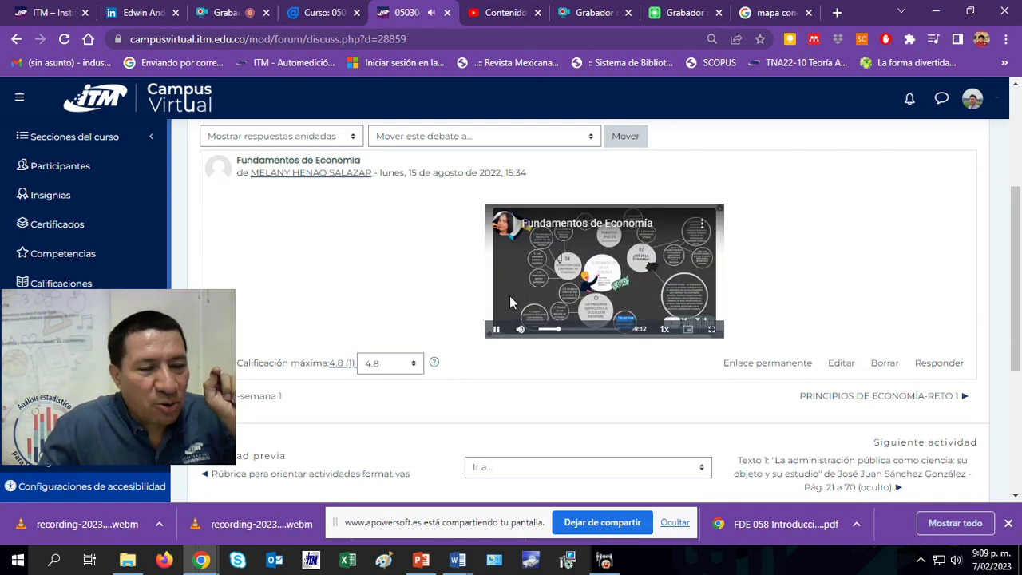
left_click(509, 302)
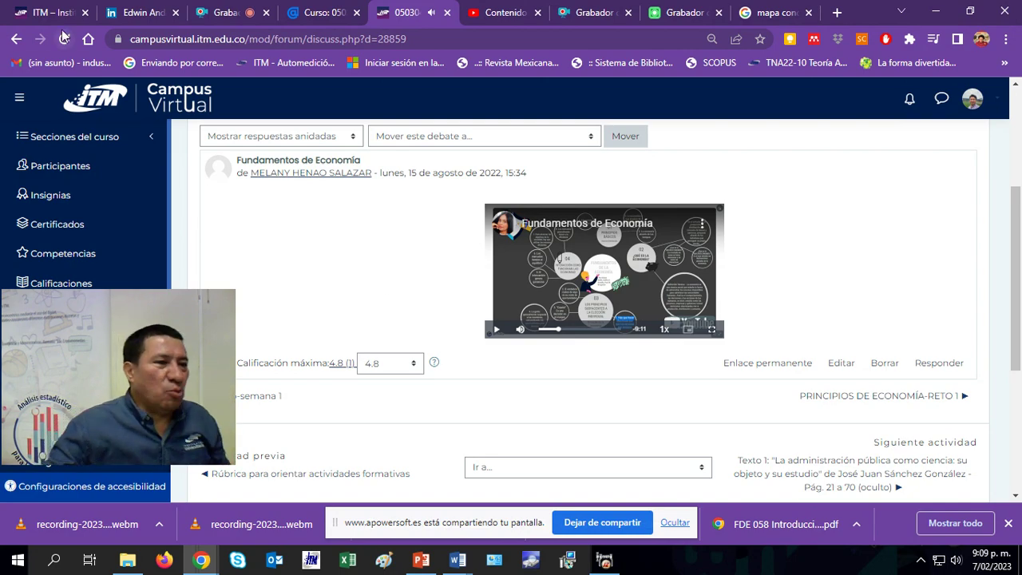
left_click(15, 39)
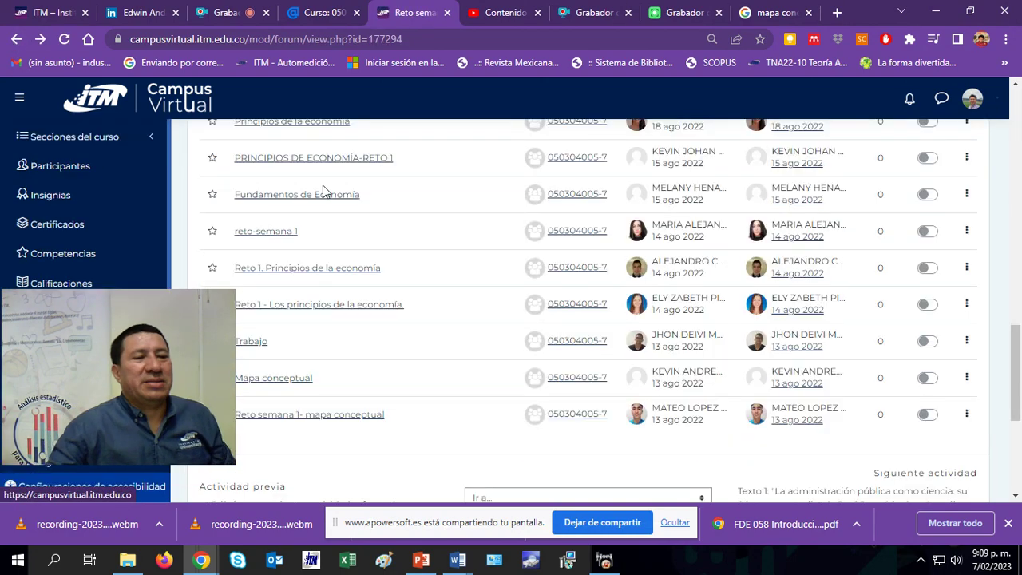
scroll(322, 185, "up", 10)
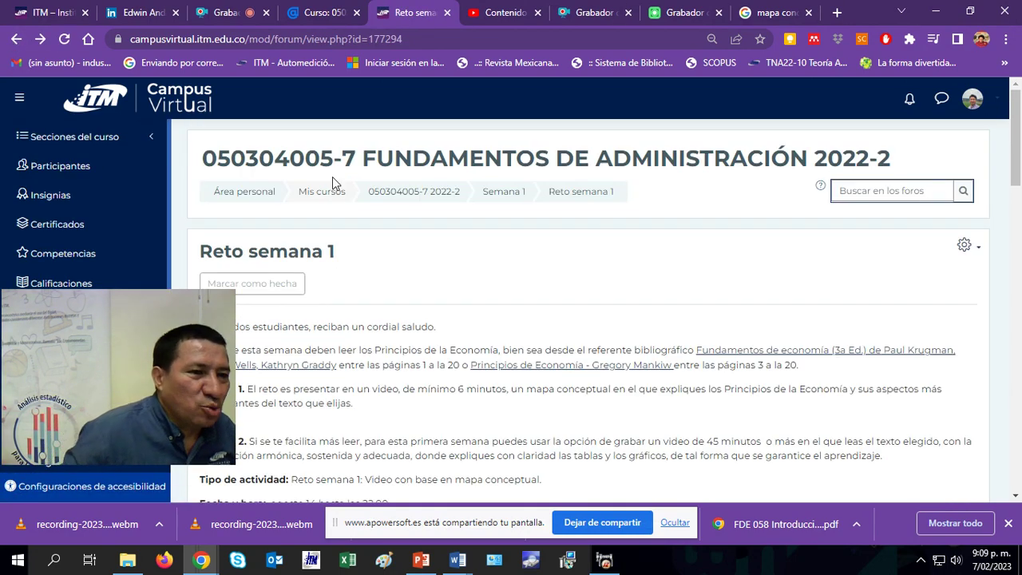
left_click(317, 20)
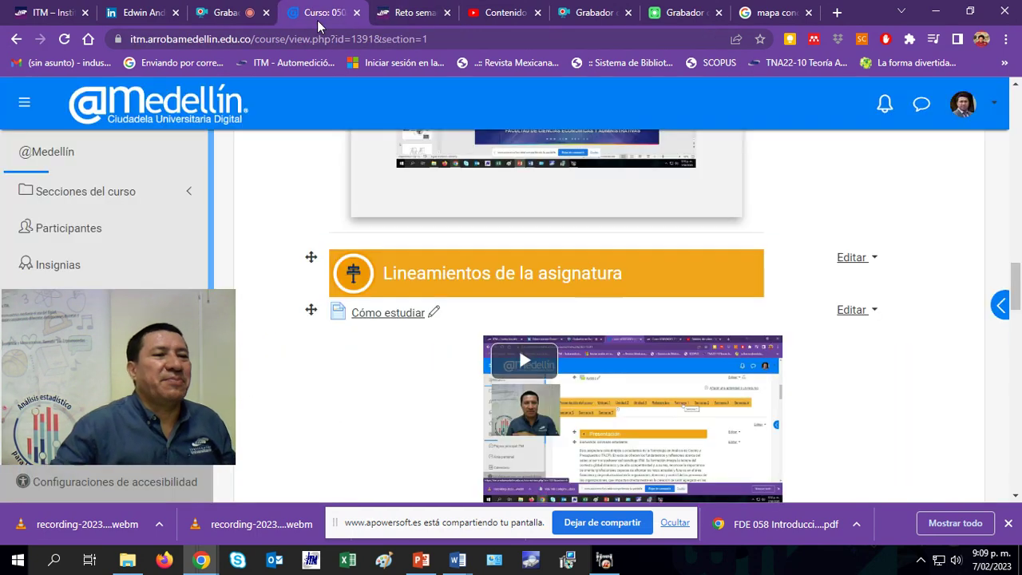
left_click(396, 11)
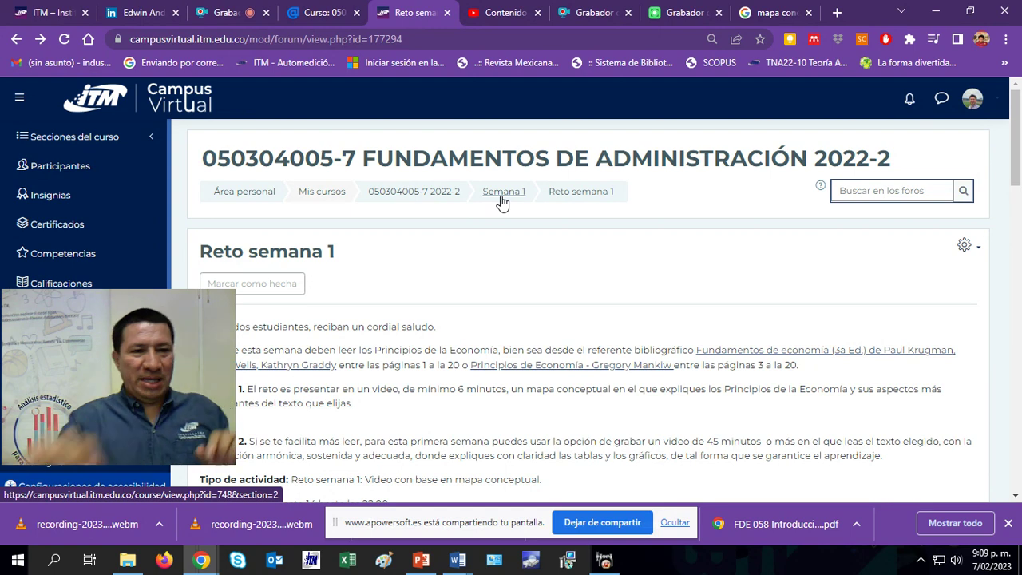
Reposition the floating webcam window over the upper part of the side menu, clear of the challenge's two options.
left_click_drag(94, 336, 120, 197)
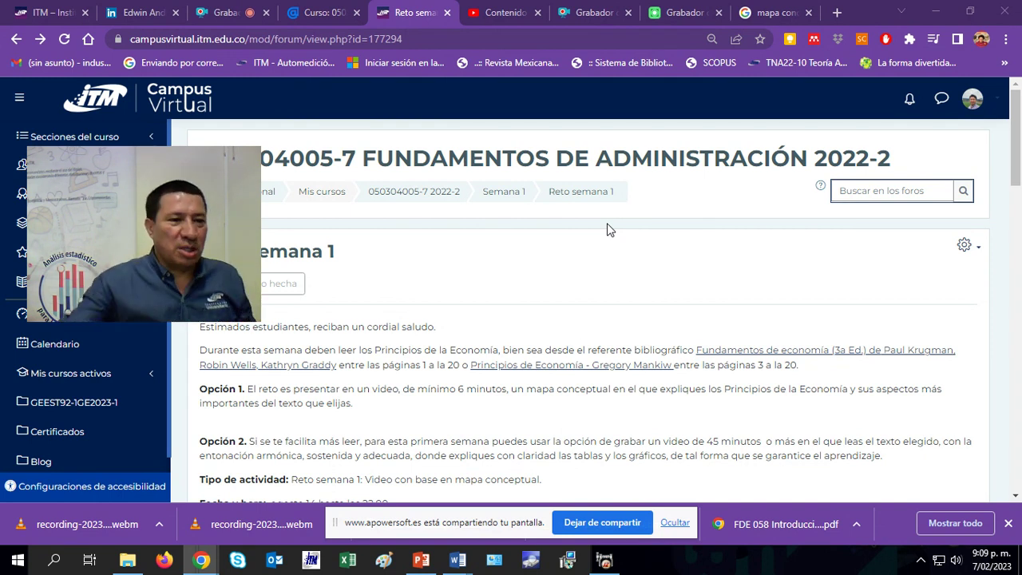
mouse_move(199, 194)
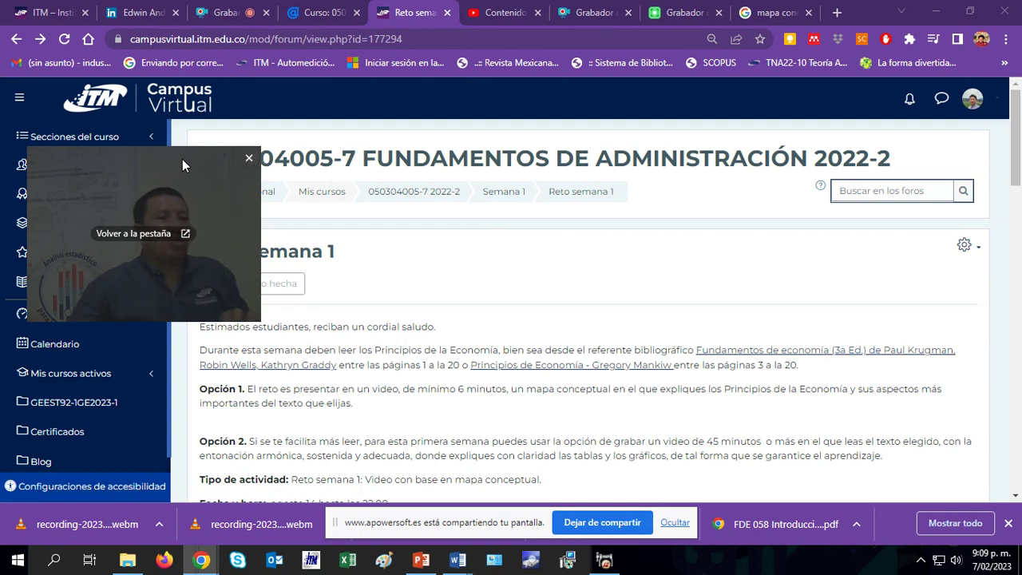
left_click_drag(182, 162, 1019, 170)
left_click_drag(886, 176, 77, 211)
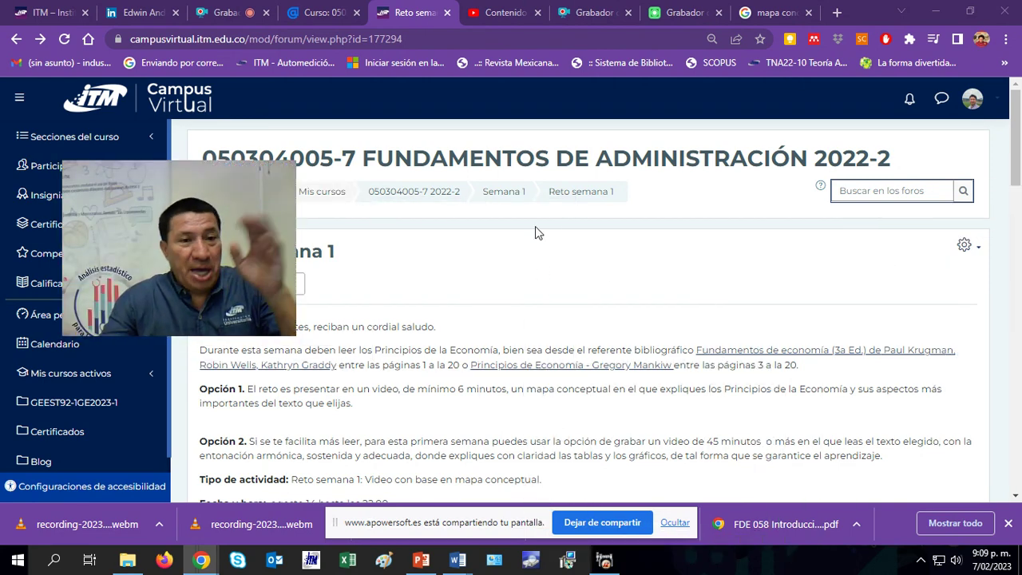
Browse the Google image results for "mapa conceptual" for examples of concept maps.
left_click(764, 11)
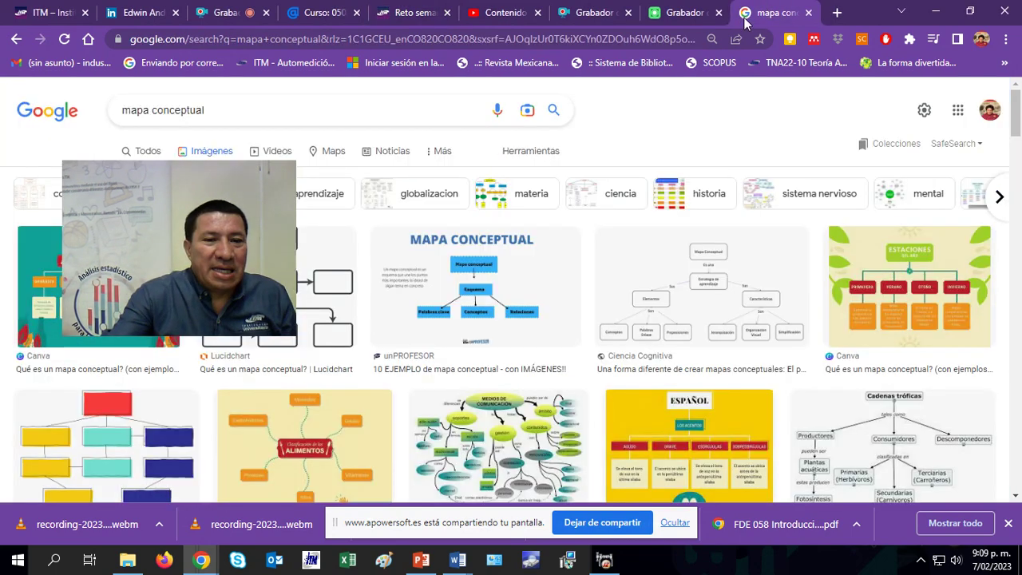
scroll(535, 250, "down", 8)
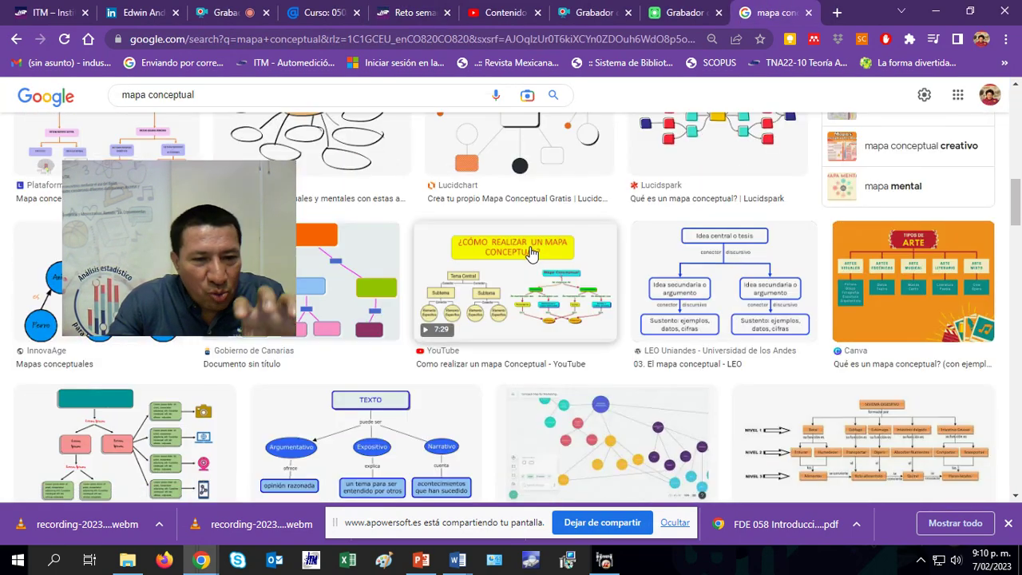